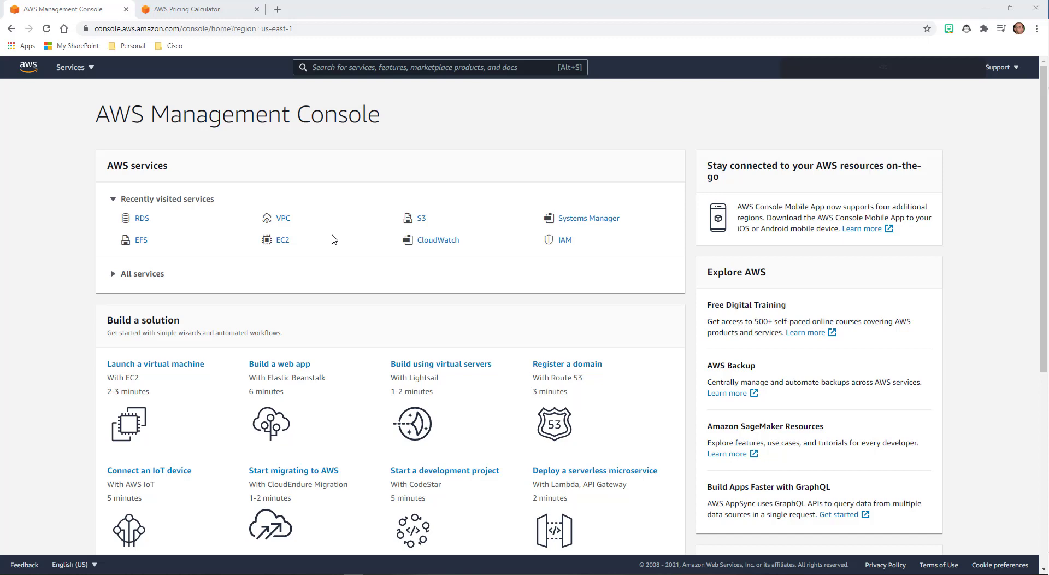
# - Open EC2 in a new tab, review the three running t2.micro instances, then return to console home
pyautogui.click(288, 244)
pyautogui.rightClick(288, 244)
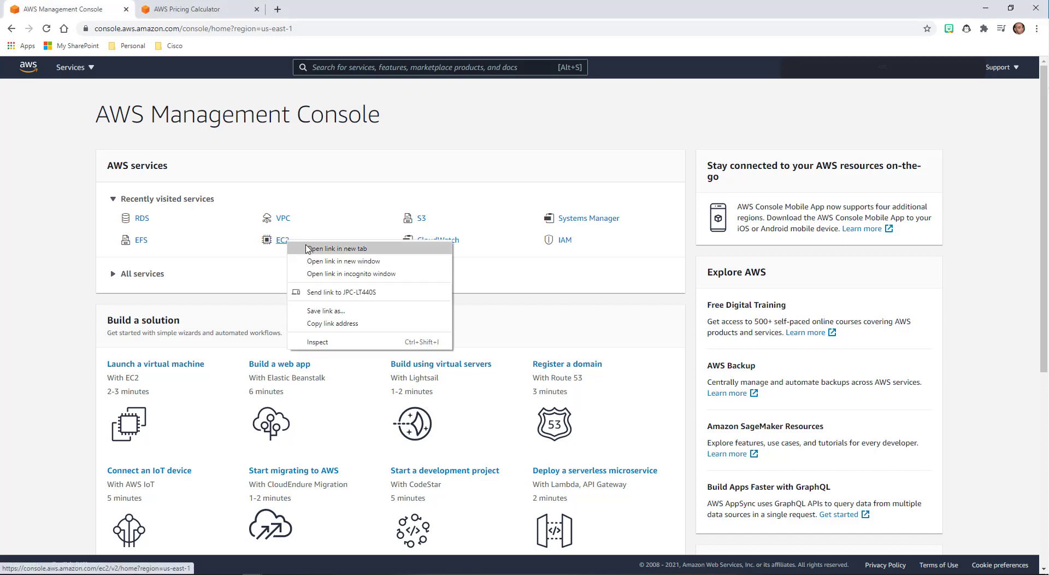
pyautogui.click(306, 249)
pyautogui.click(202, 12)
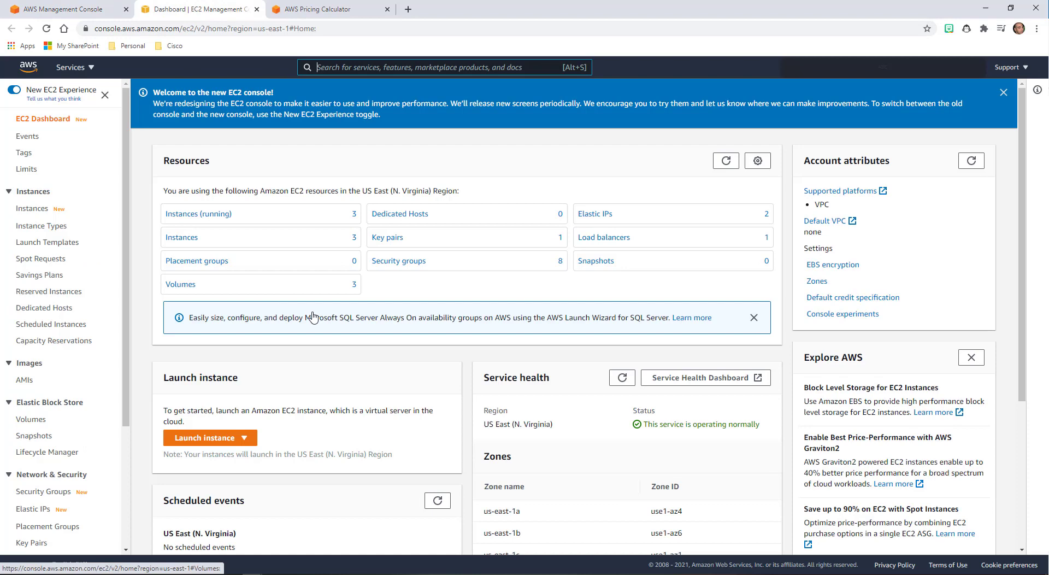
pyautogui.click(208, 213)
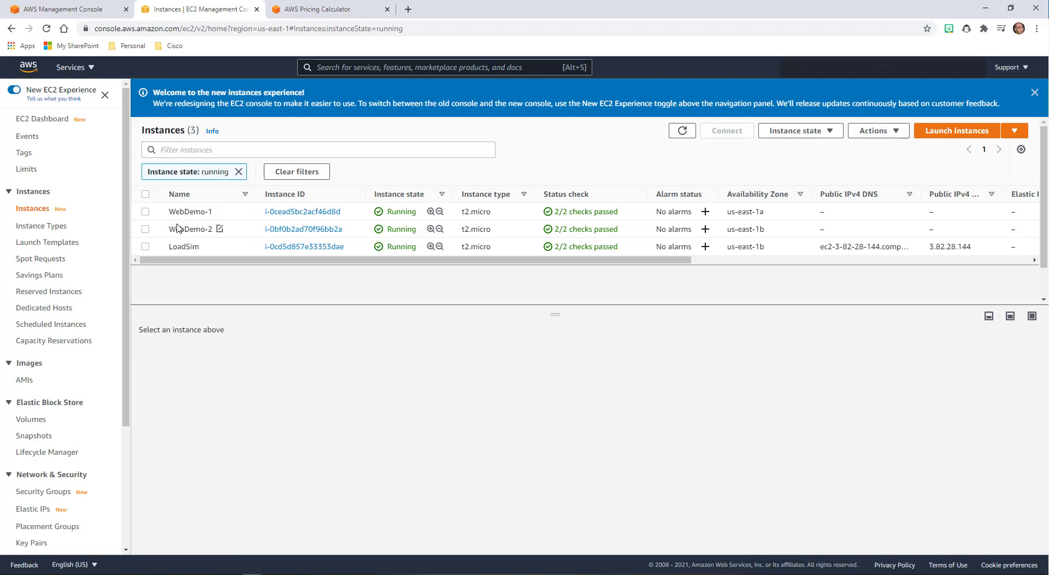
pyautogui.click(82, 7)
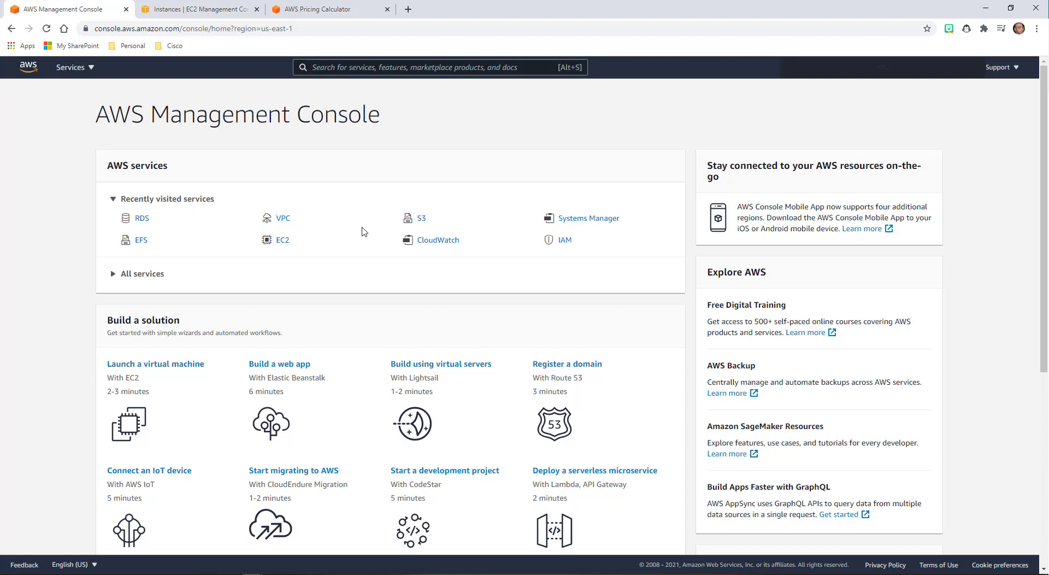
# - Open the RDS console in a new browser tab
pyautogui.rightClick(140, 224)
pyautogui.click(164, 230)
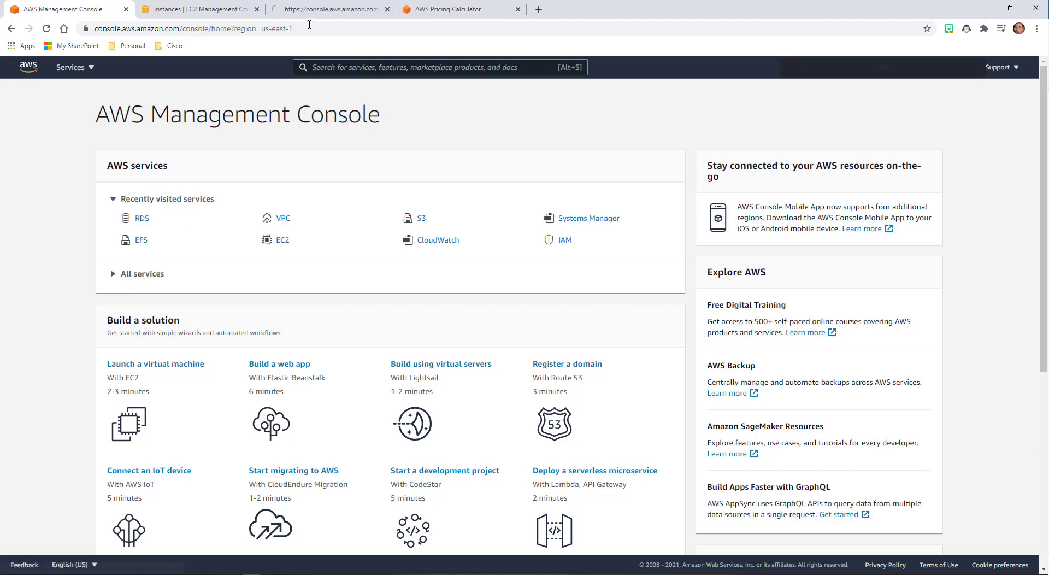
pyautogui.click(311, 10)
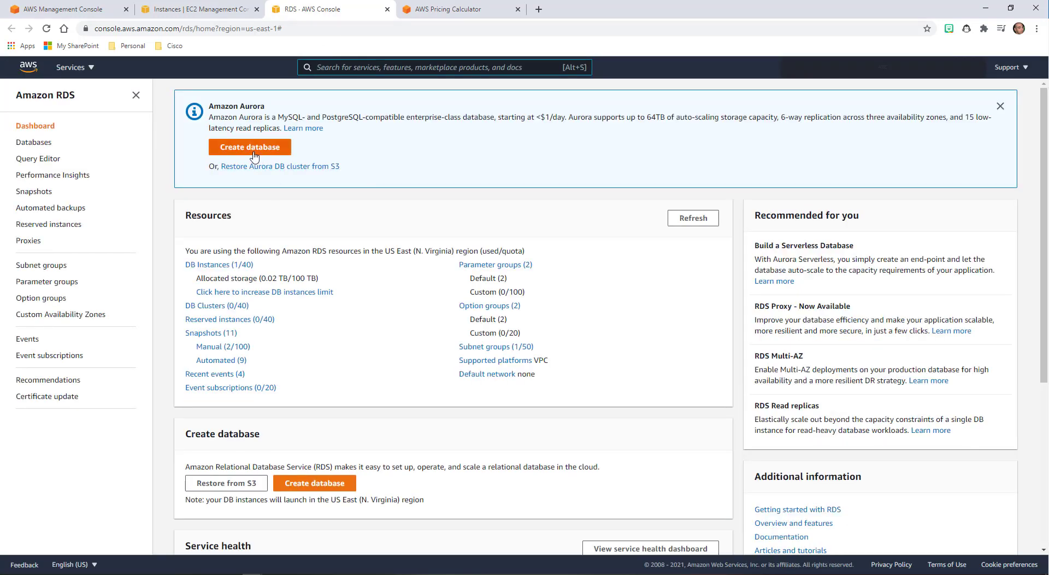
# - Open the acmedb database details and highlight its db.m6g.large instance class
pyautogui.click(35, 143)
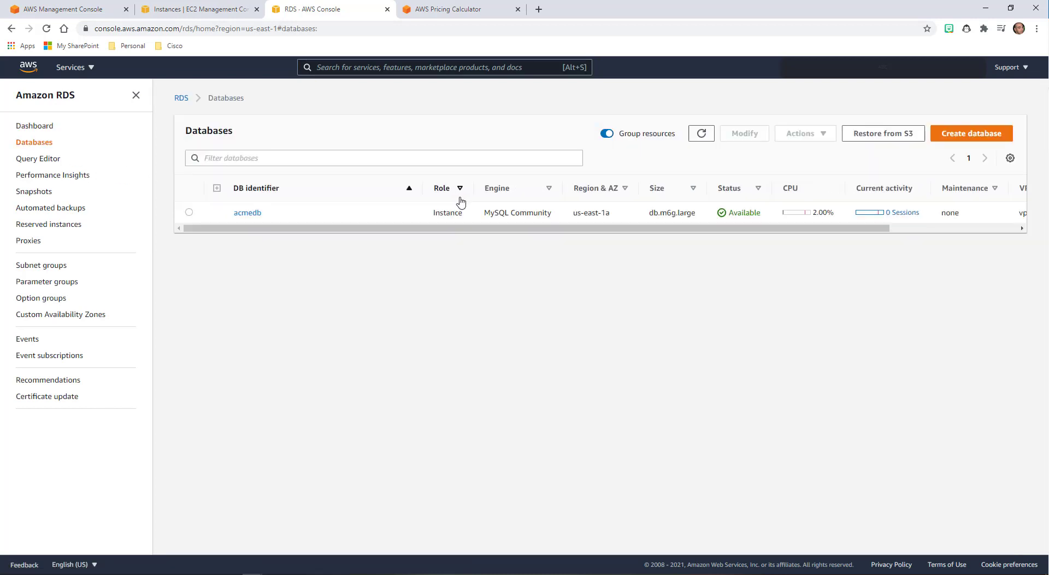
pyautogui.click(255, 213)
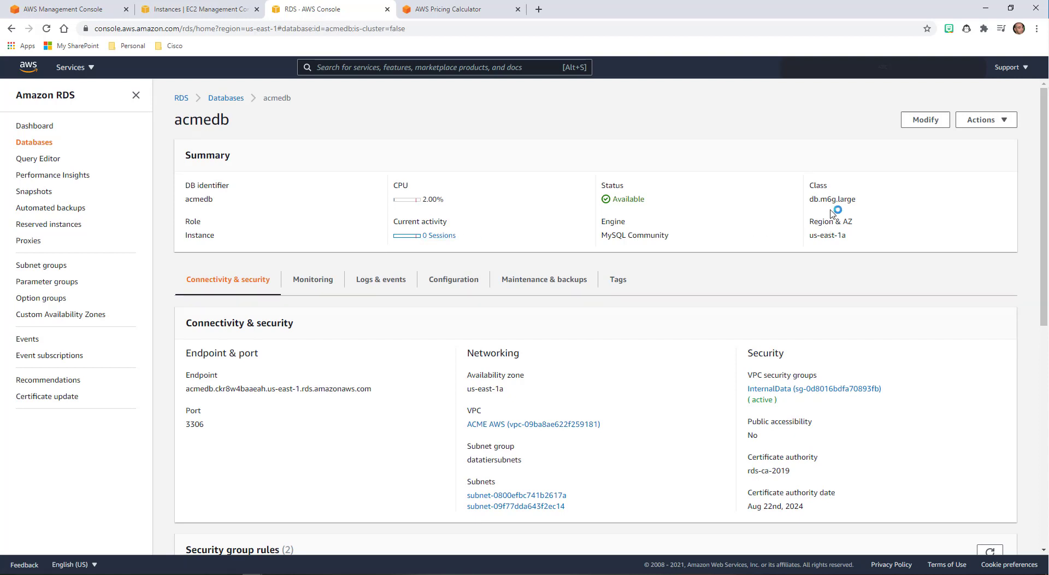
pyautogui.moveTo(858, 200); pyautogui.dragTo(808, 200)
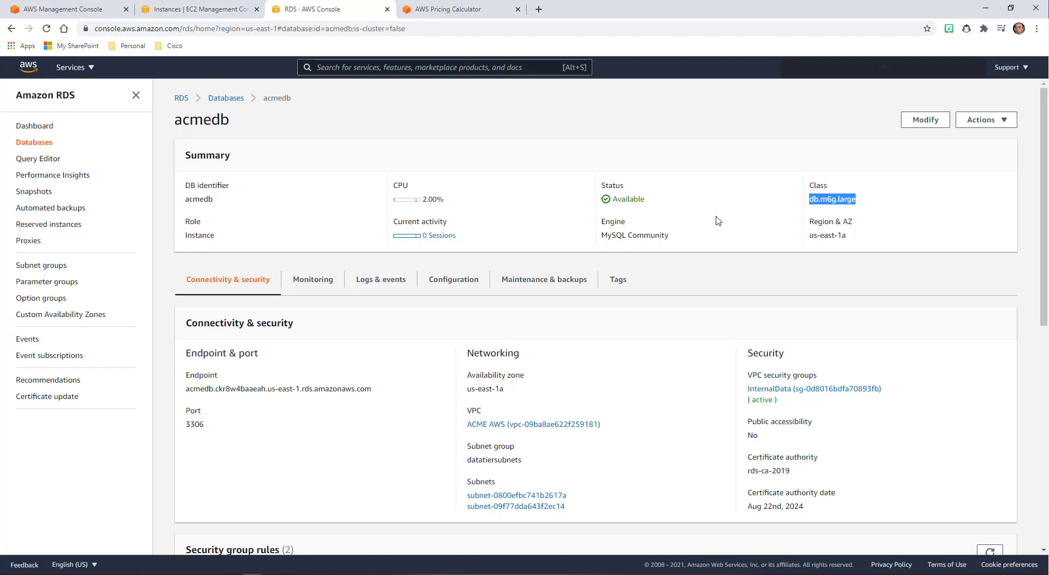
pyautogui.click(718, 221)
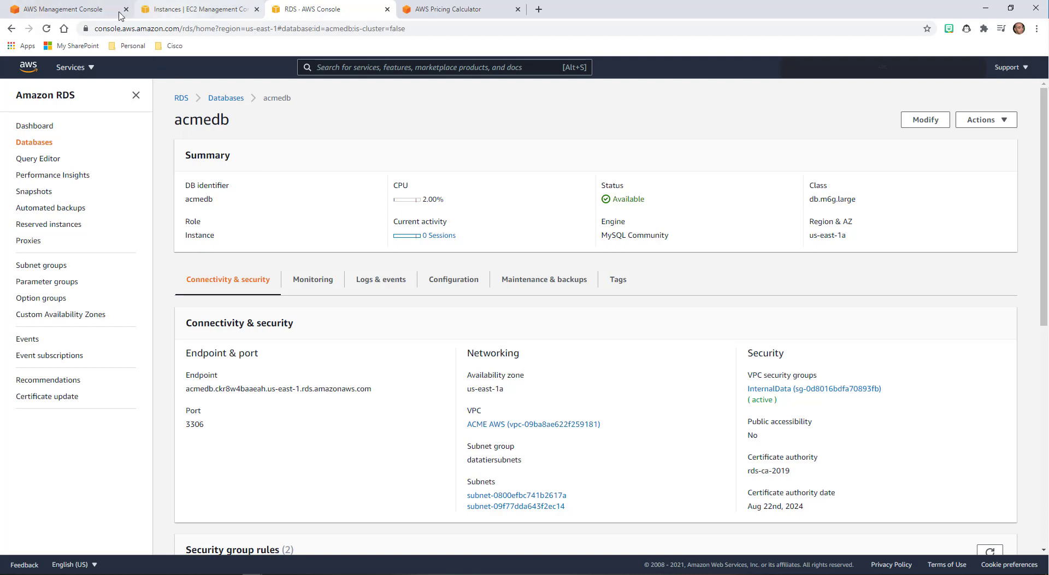
# - From the console home, open Acme EFS Share and highlight its 60.48 MiB total size
pyautogui.click(71, 17)
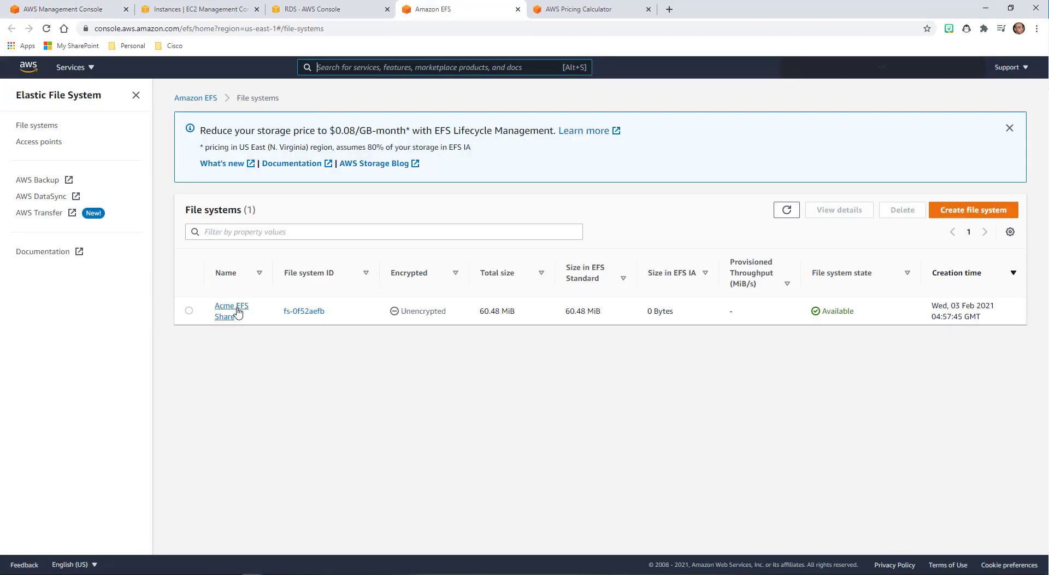
pyautogui.click(231, 310)
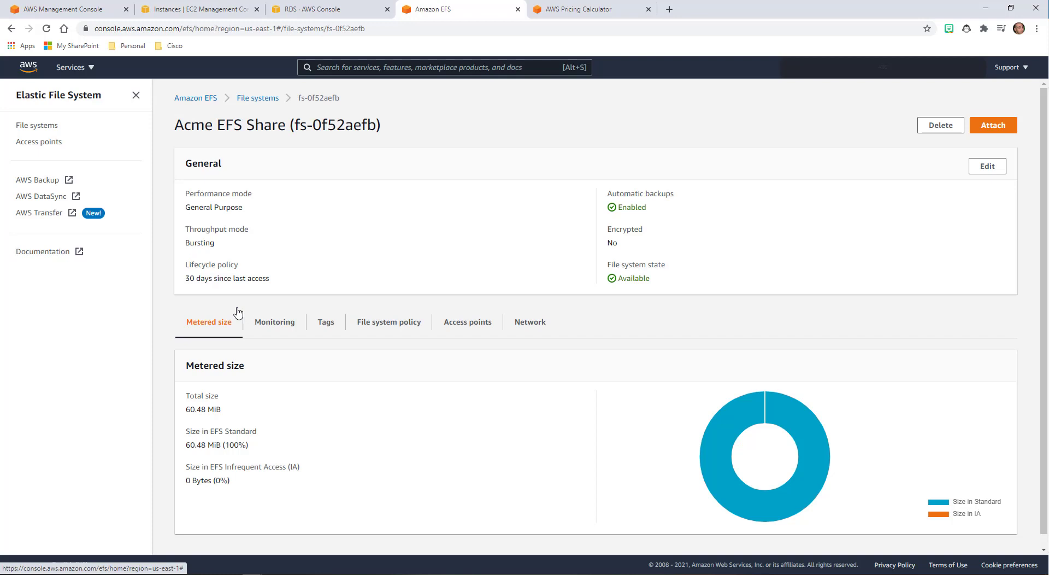
pyautogui.moveTo(187, 409); pyautogui.dragTo(226, 413)
pyautogui.click(226, 412)
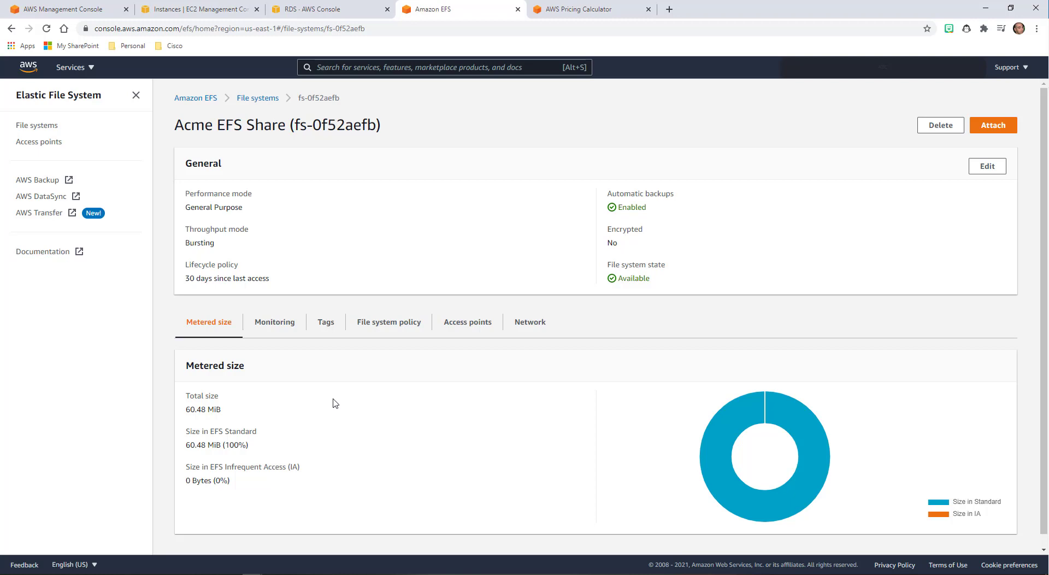
# - Switch to AWS Pricing Calculator and create a new estimate
pyautogui.click(575, 12)
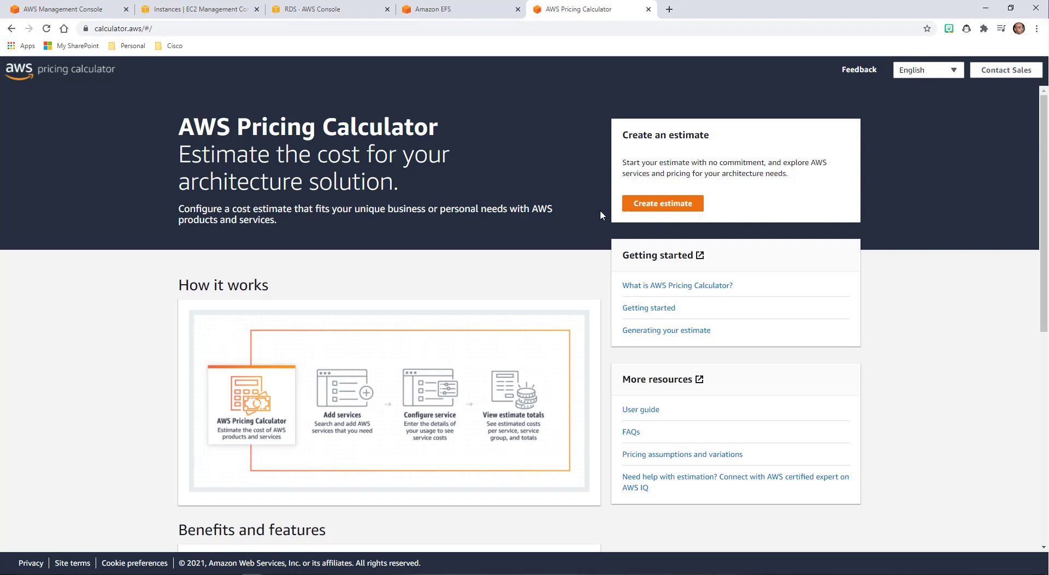
pyautogui.click(686, 212)
# - Filter services by RDS, after briefly trying EC2, and highlight Amazon RDS for MariaDB
pyautogui.click(269, 184)
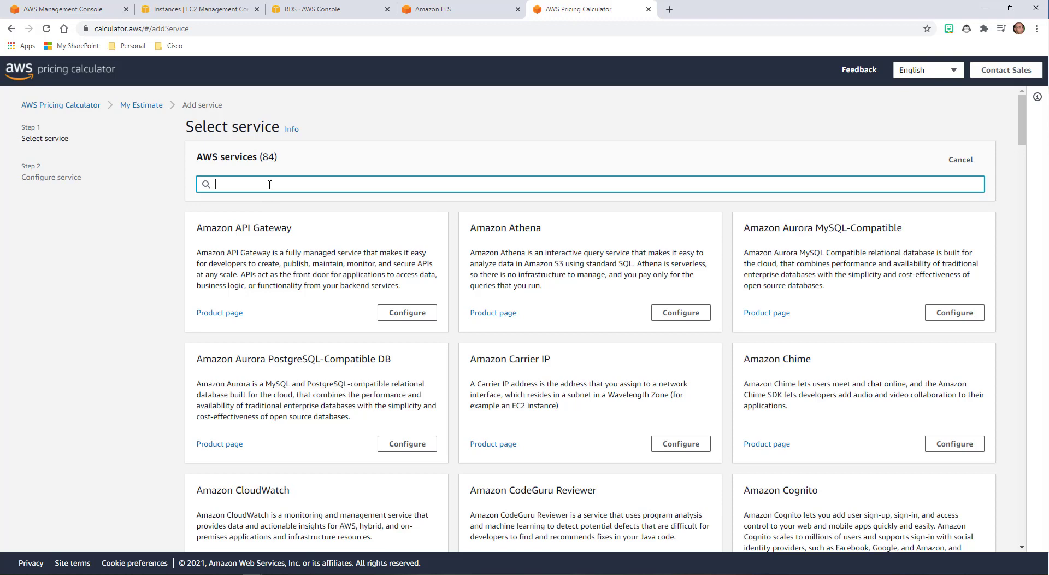
pyautogui.write('RDS')
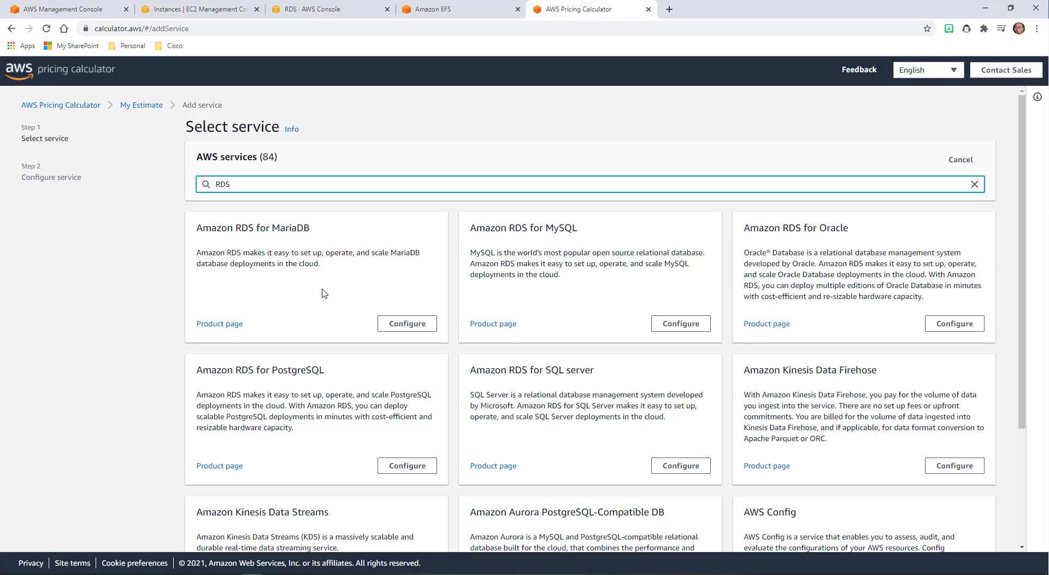
pyautogui.moveTo(236, 189); pyautogui.dragTo(213, 191)
pyautogui.write('EC2')
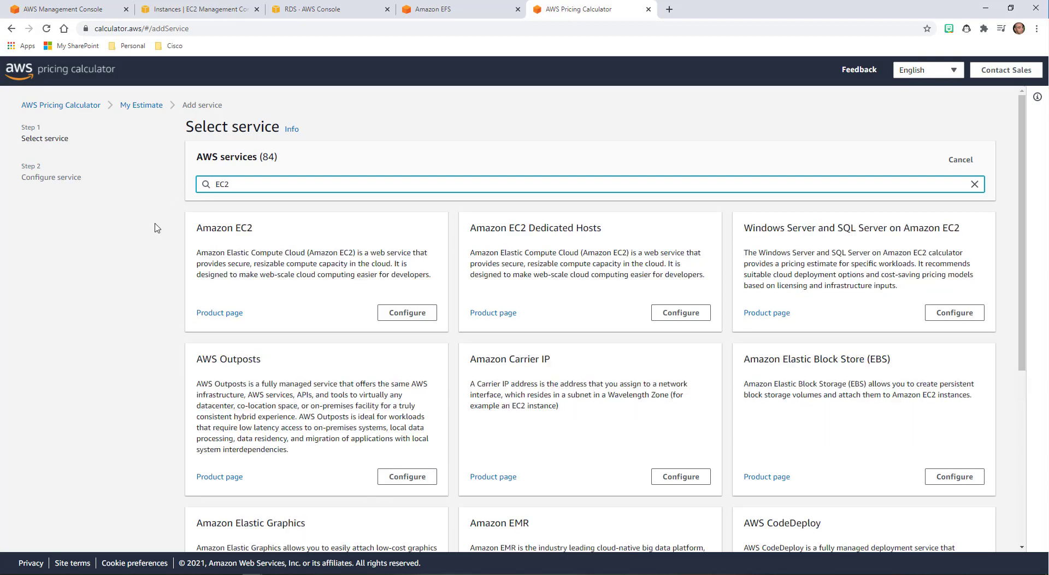
pyautogui.moveTo(251, 186); pyautogui.dragTo(180, 187)
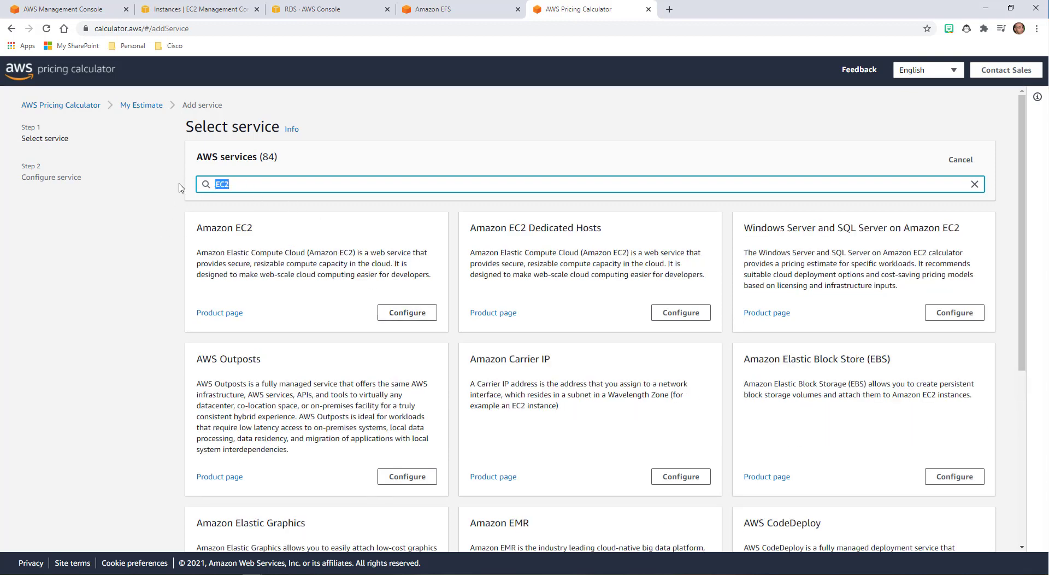
pyautogui.write('RDS')
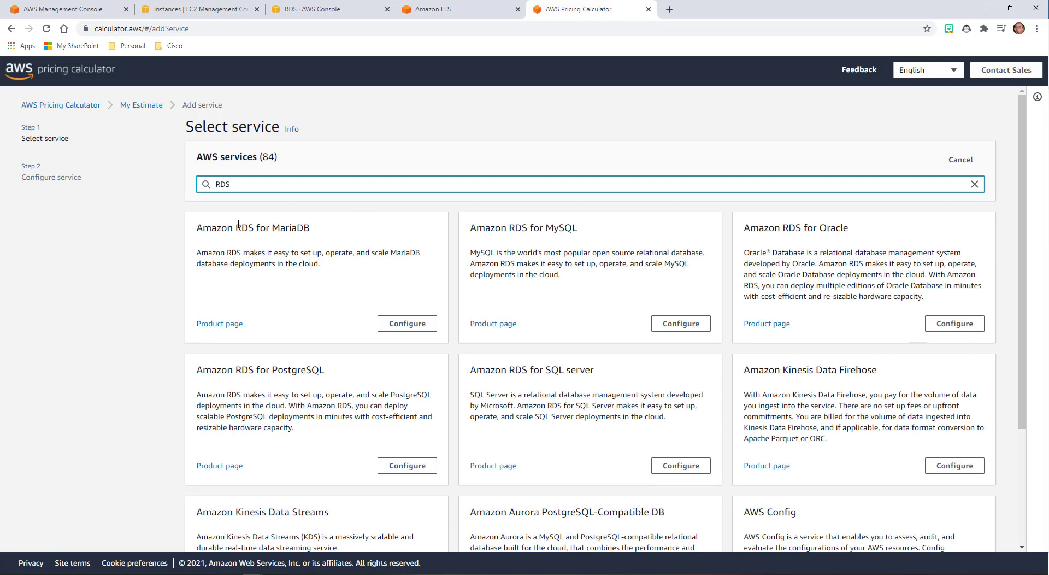
pyautogui.moveTo(203, 229); pyautogui.dragTo(164, 226)
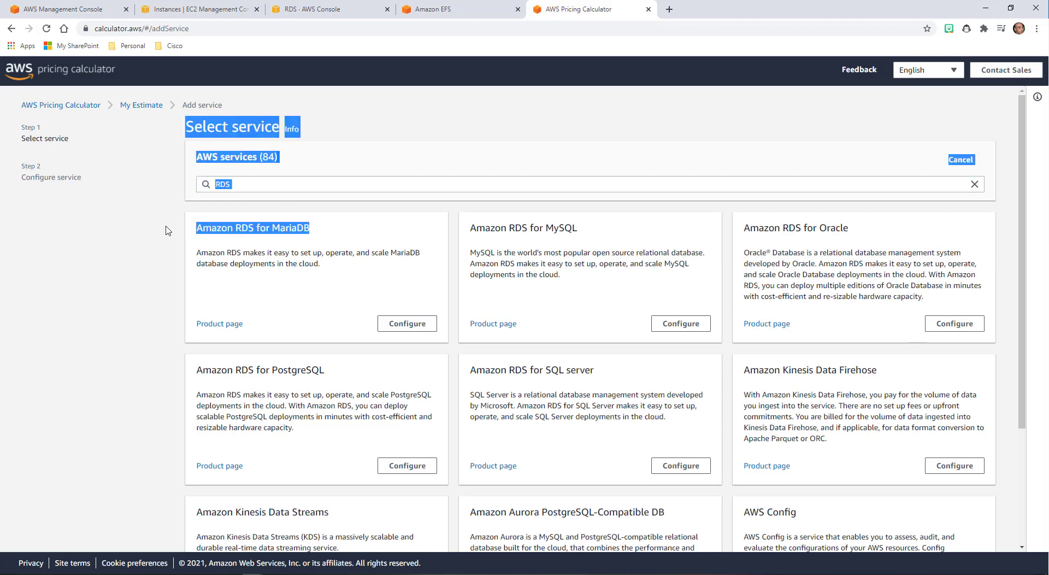
pyautogui.click(304, 223)
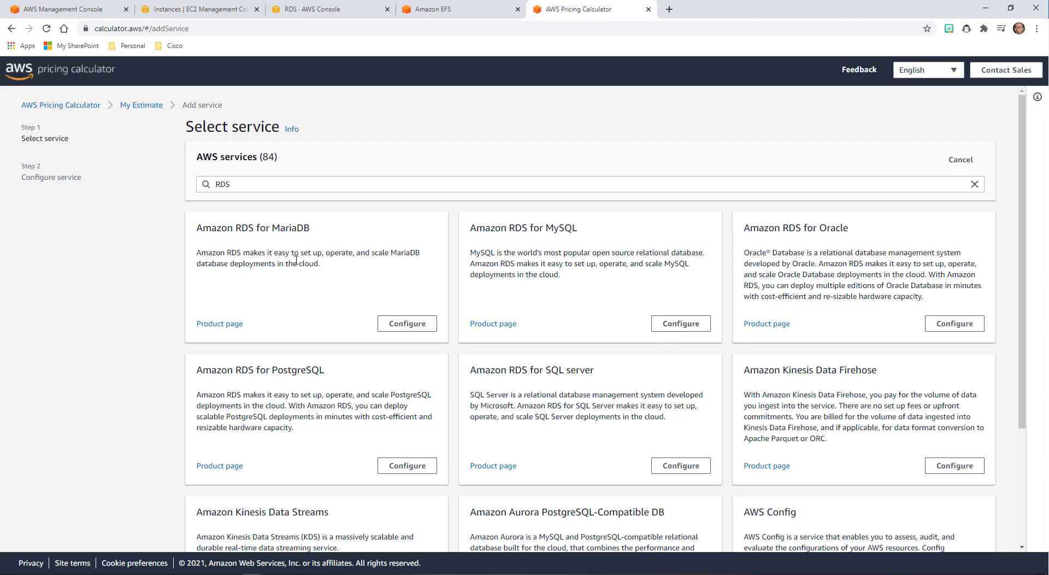
# - Configure Amazon RDS for MariaDB with the db.m6g.2xlarge instance type
pyautogui.click(408, 325)
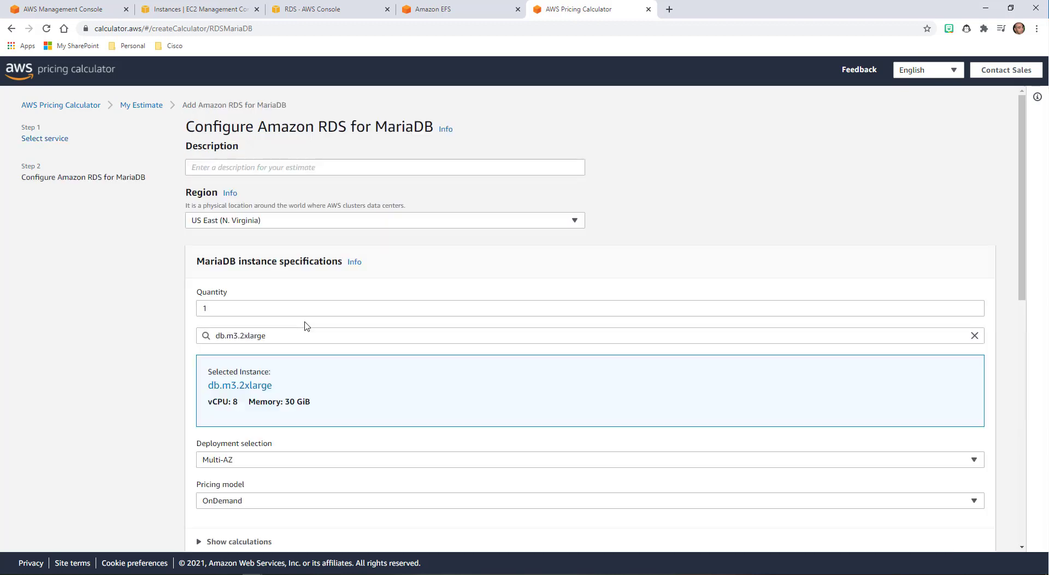
pyautogui.click(234, 335)
pyautogui.click(139, 337)
pyautogui.click(303, 335)
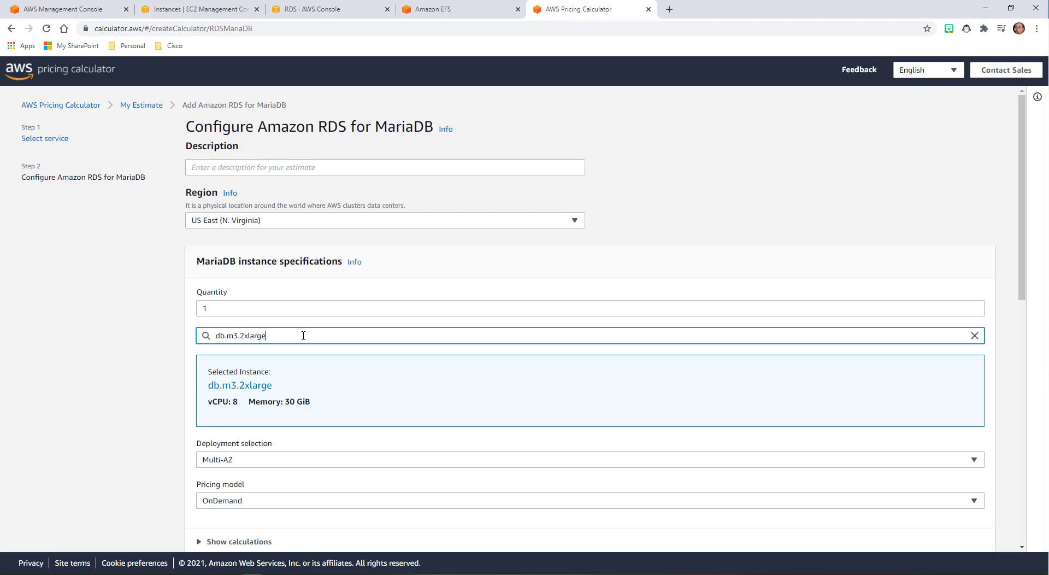
pyautogui.click(974, 335)
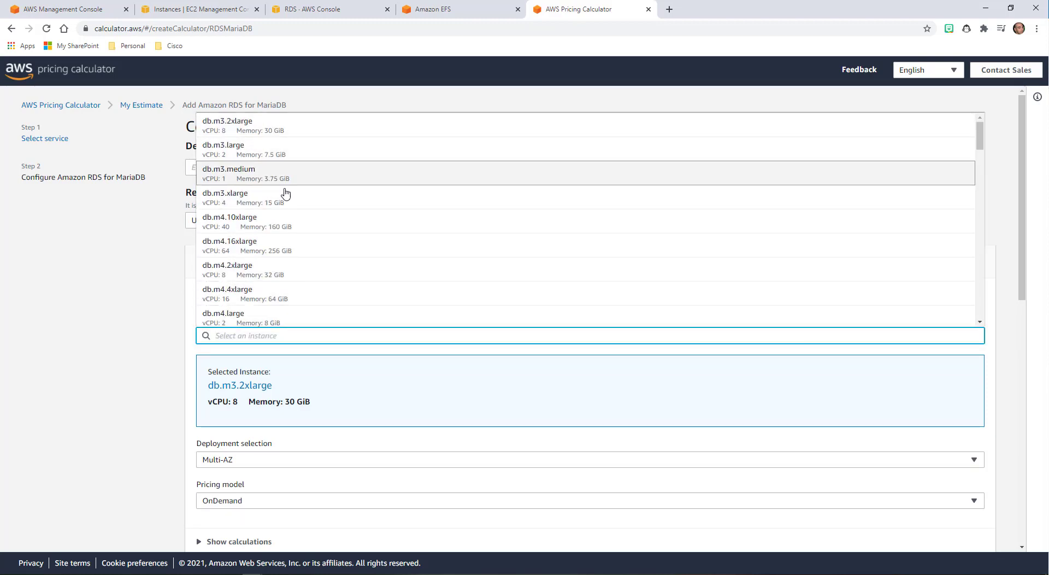
pyautogui.scroll(-3, 277, 274)
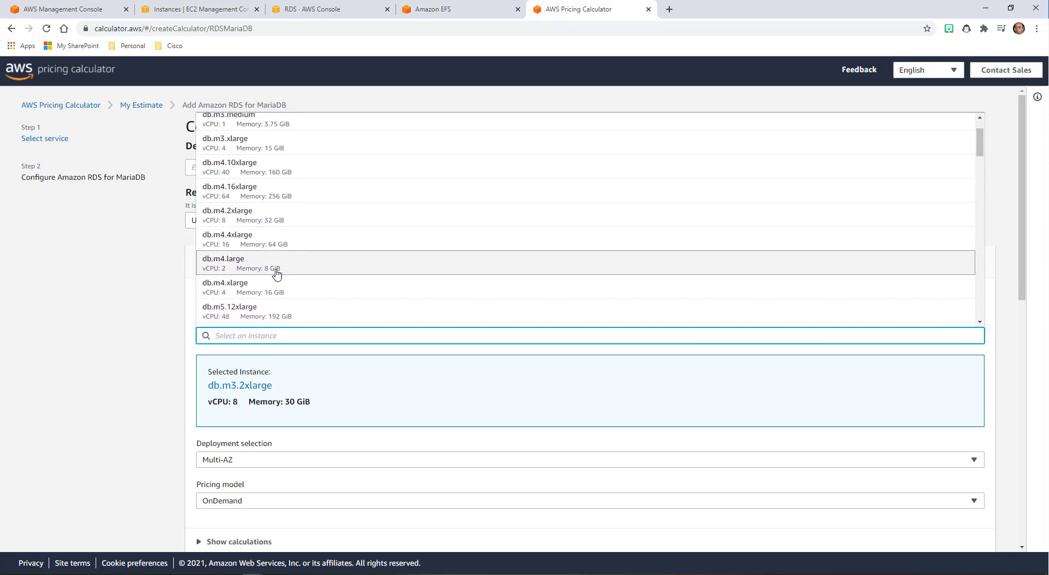
pyautogui.scroll(-6, 277, 274)
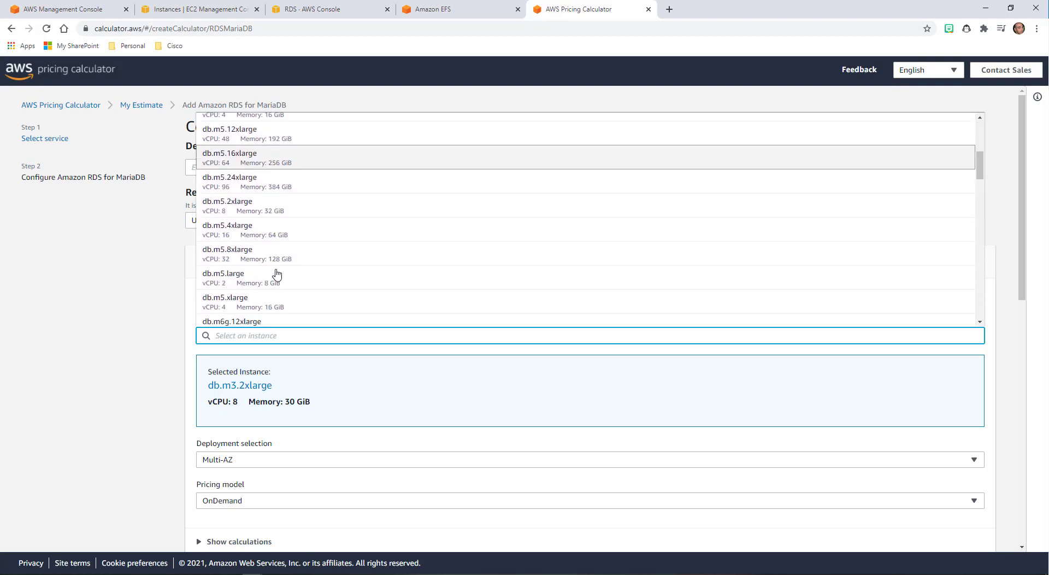
pyautogui.scroll(-2, 277, 274)
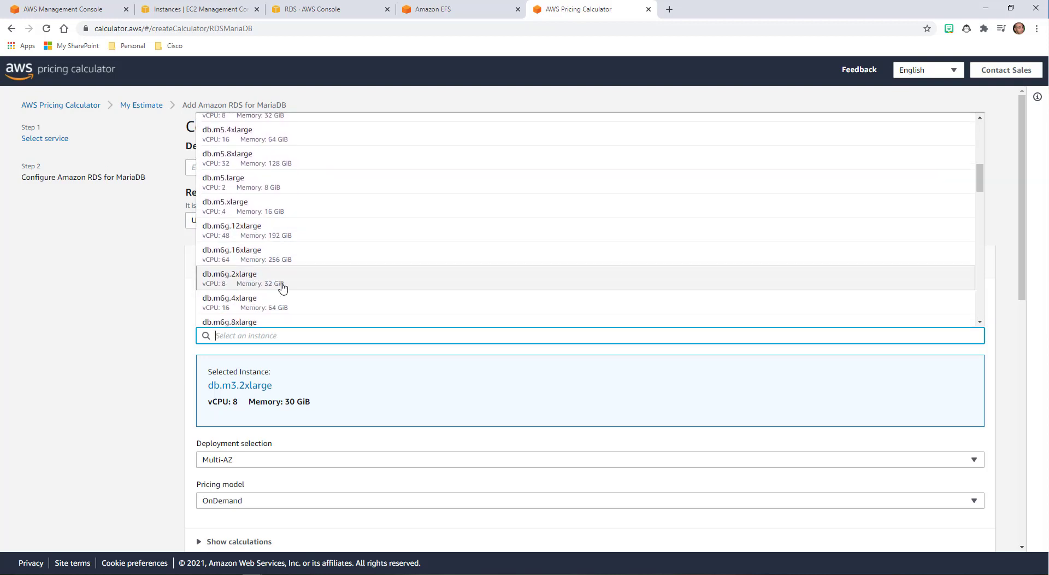
pyautogui.click(300, 225)
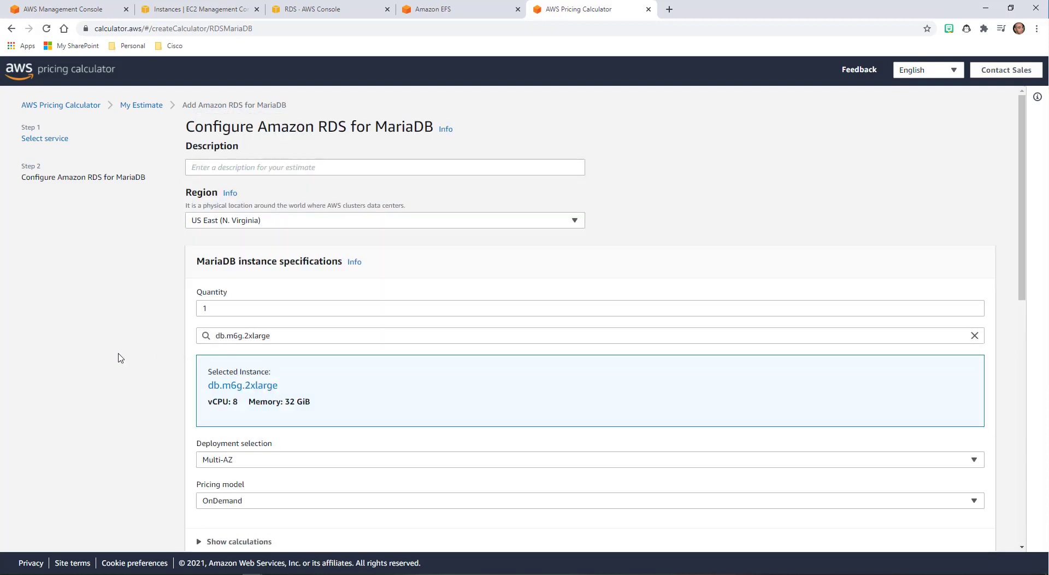
# - Keep Multi-AZ deployment and OnDemand pricing, with 30 GB gp2 storage
pyautogui.click(253, 465)
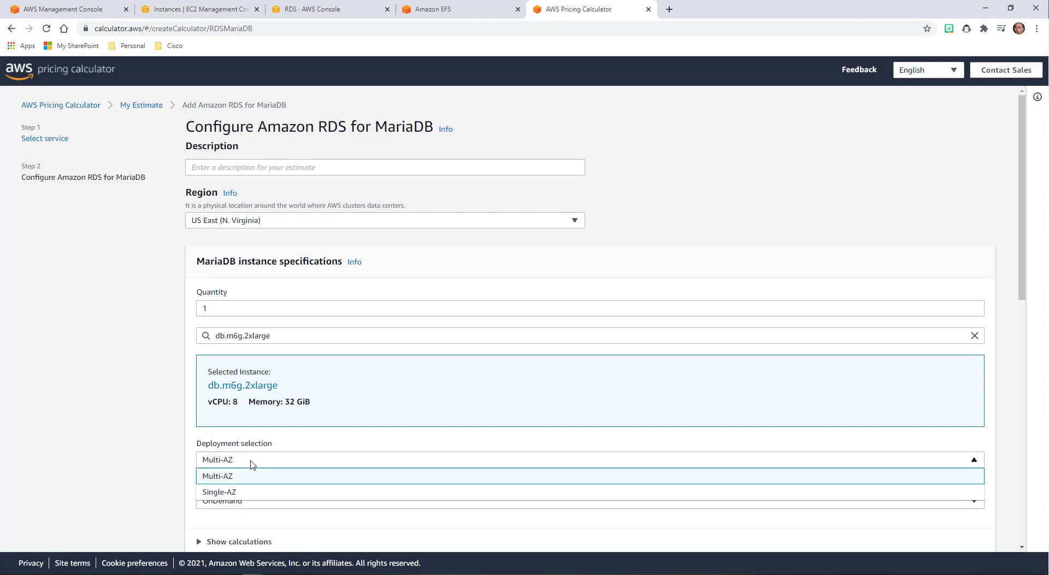
pyautogui.click(141, 429)
pyautogui.scroll(-1, 142, 428)
pyautogui.scroll(-1, 141, 428)
pyautogui.click(273, 445)
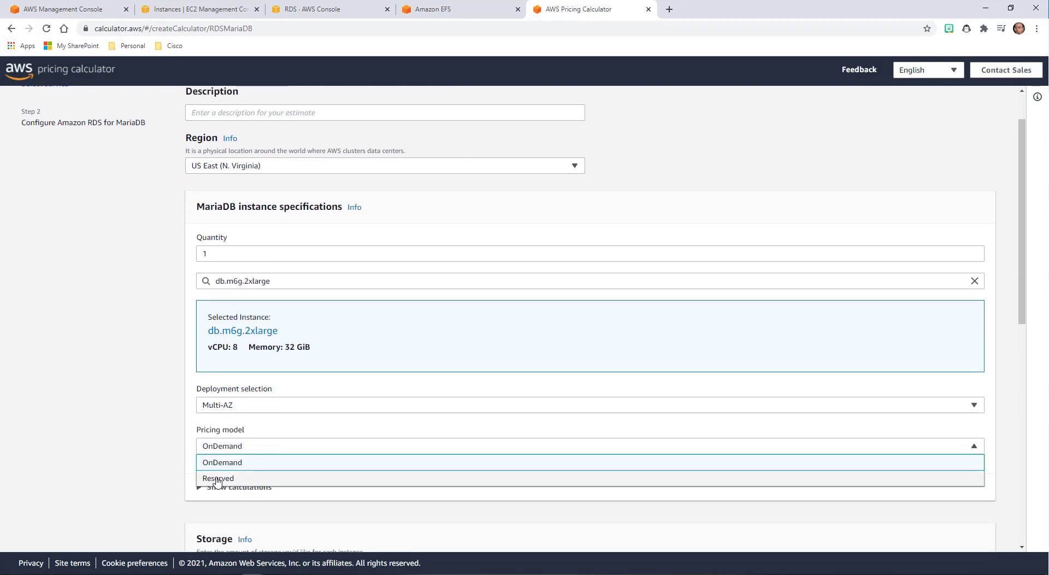
pyautogui.click(109, 468)
pyautogui.scroll(-2, 108, 467)
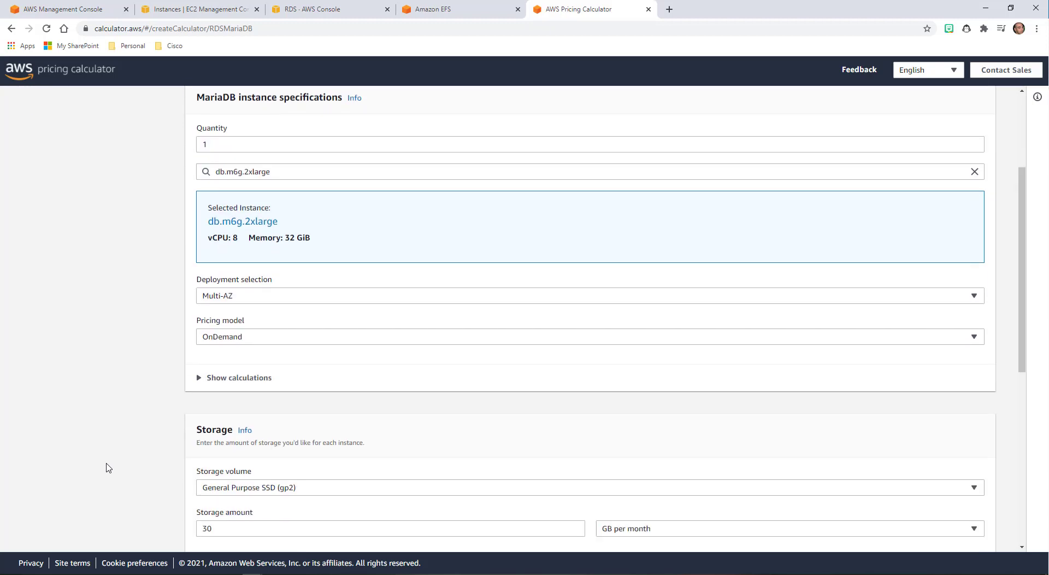
pyautogui.click(239, 344)
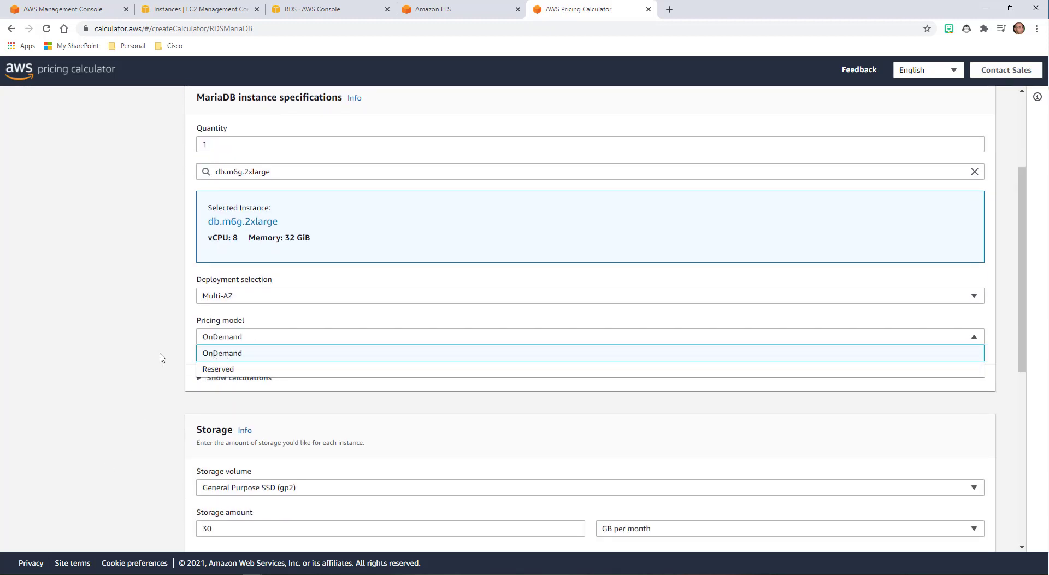
pyautogui.click(111, 373)
pyautogui.scroll(-3, 110, 372)
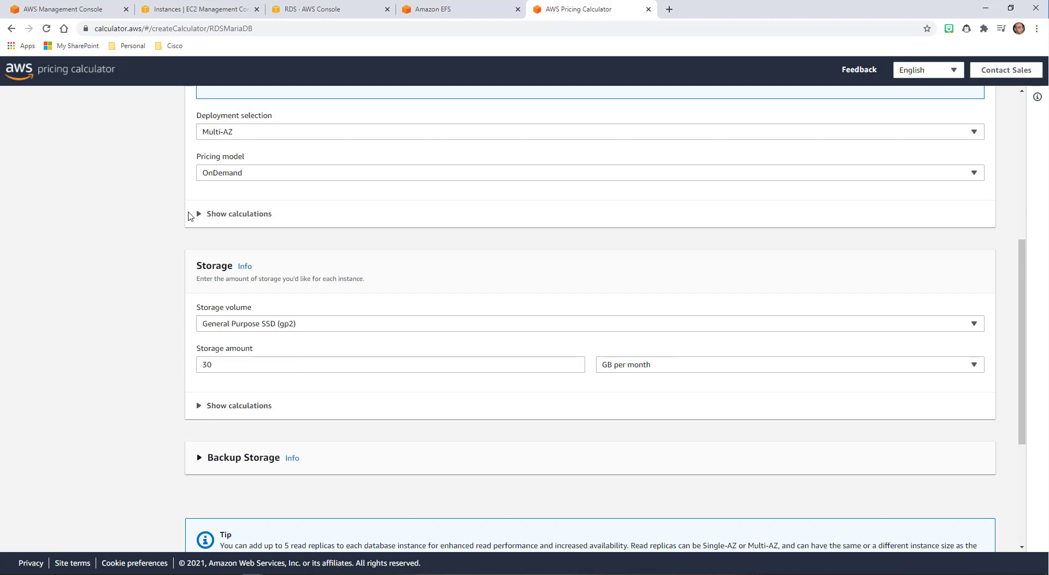
# - Show the instance cost breakdown and highlight the 887.68 USD monthly Multi-AZ OnDemand cost
pyautogui.click(201, 216)
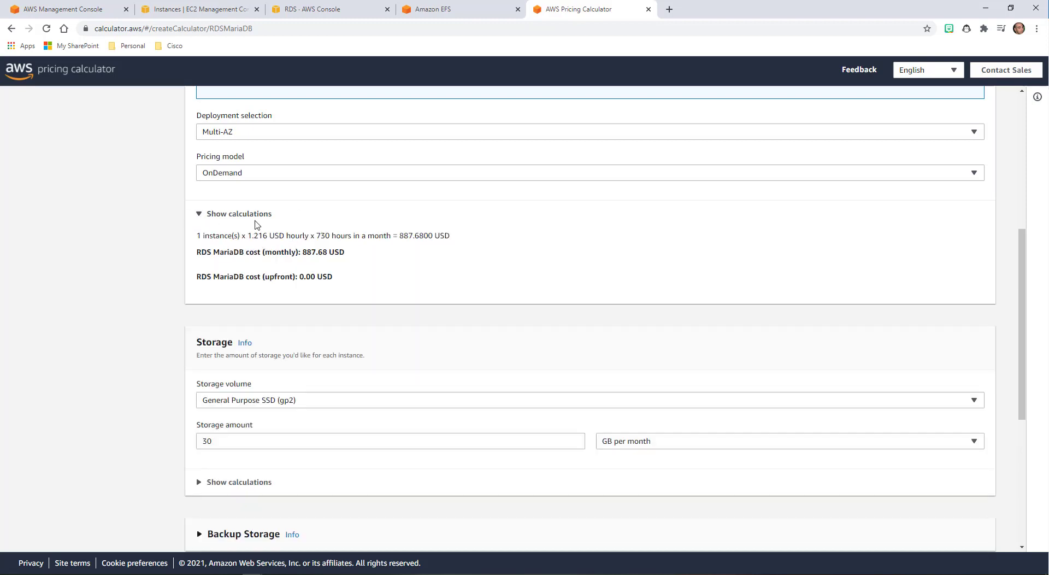
pyautogui.scroll(1, 230, 296)
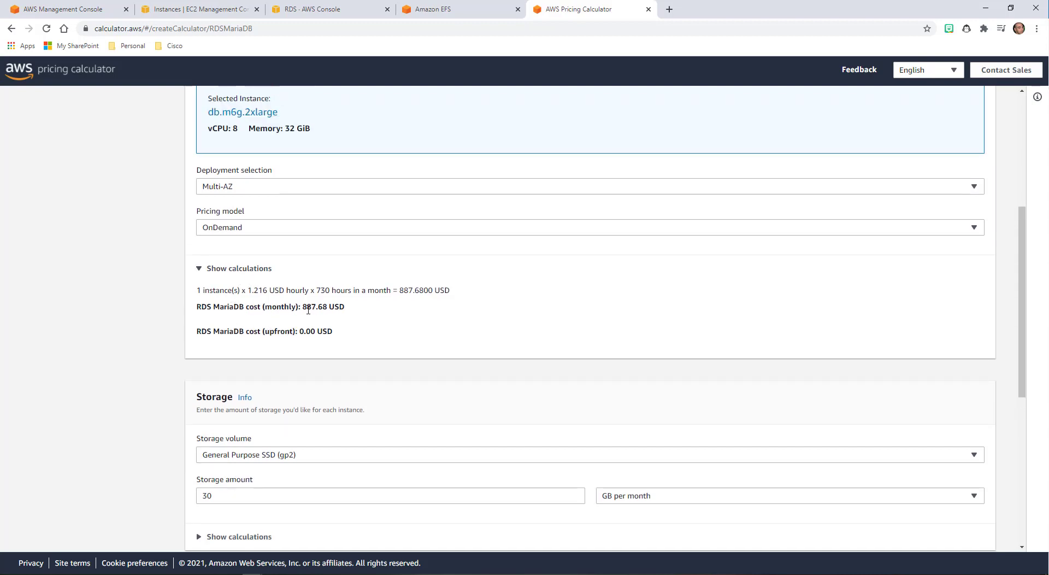
pyautogui.moveTo(303, 309); pyautogui.dragTo(359, 308)
pyautogui.click(359, 308)
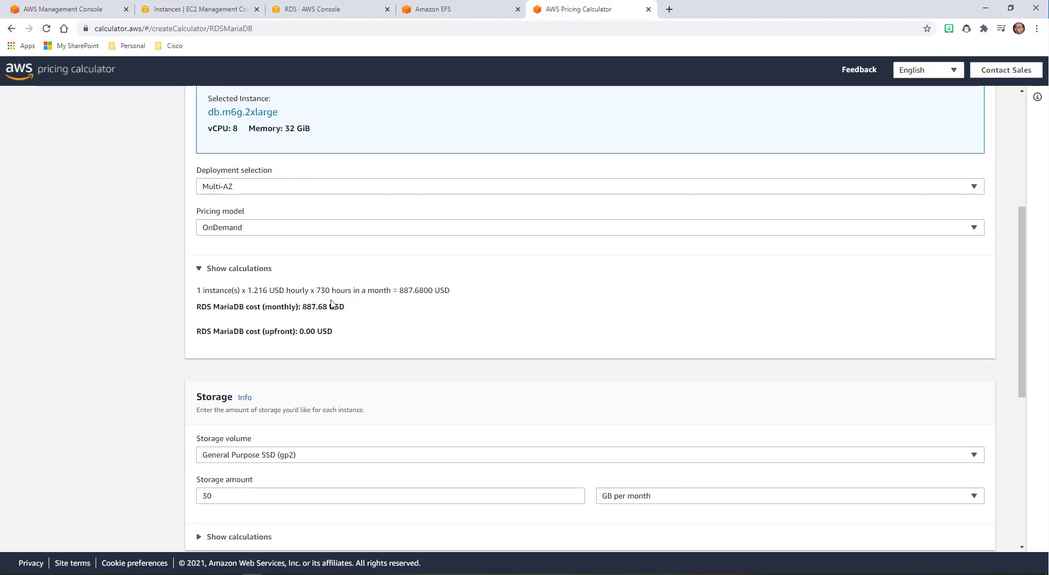
pyautogui.click(221, 270)
# - Compare costs by switching deployment to Single-AZ and pricing model to Reserved
pyautogui.click(243, 186)
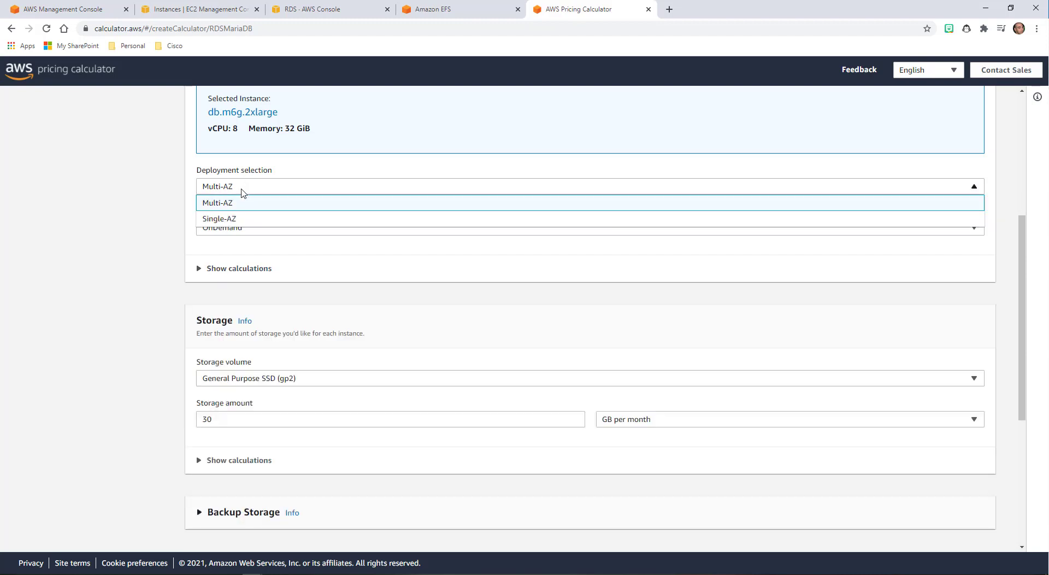
pyautogui.click(219, 221)
pyautogui.click(227, 268)
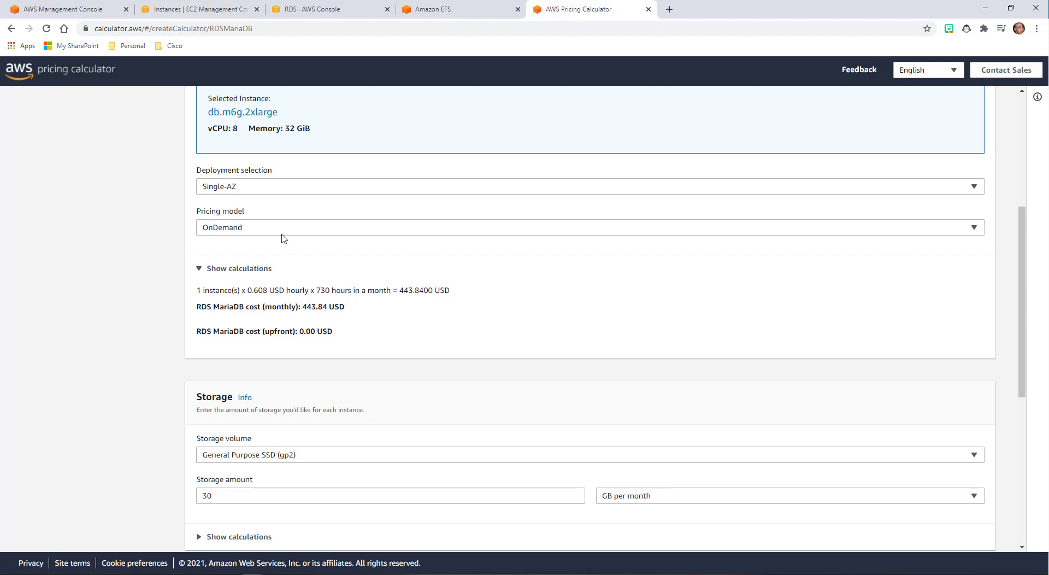
pyautogui.click(203, 268)
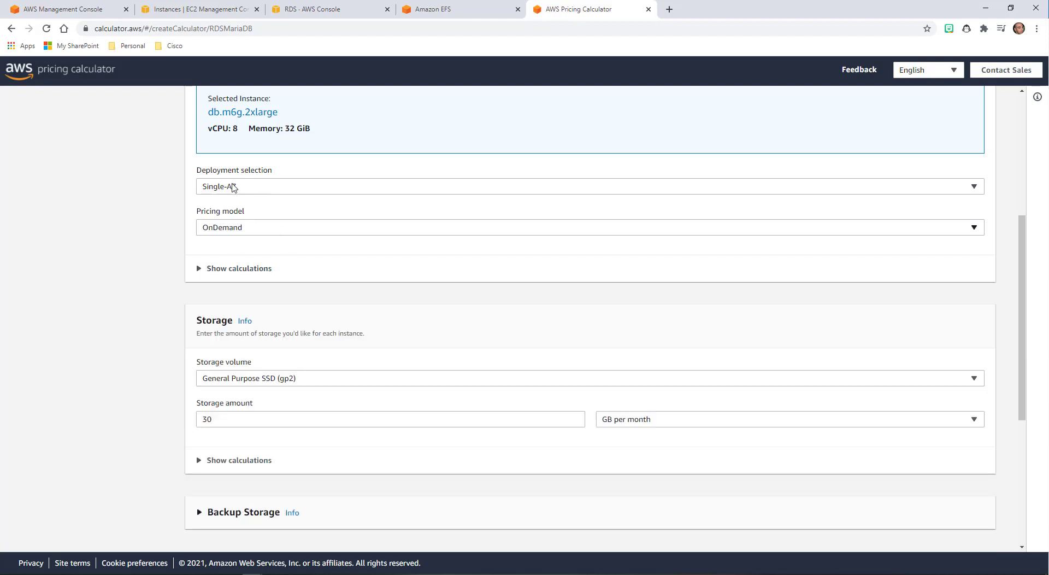
pyautogui.click(216, 228)
pyautogui.click(216, 259)
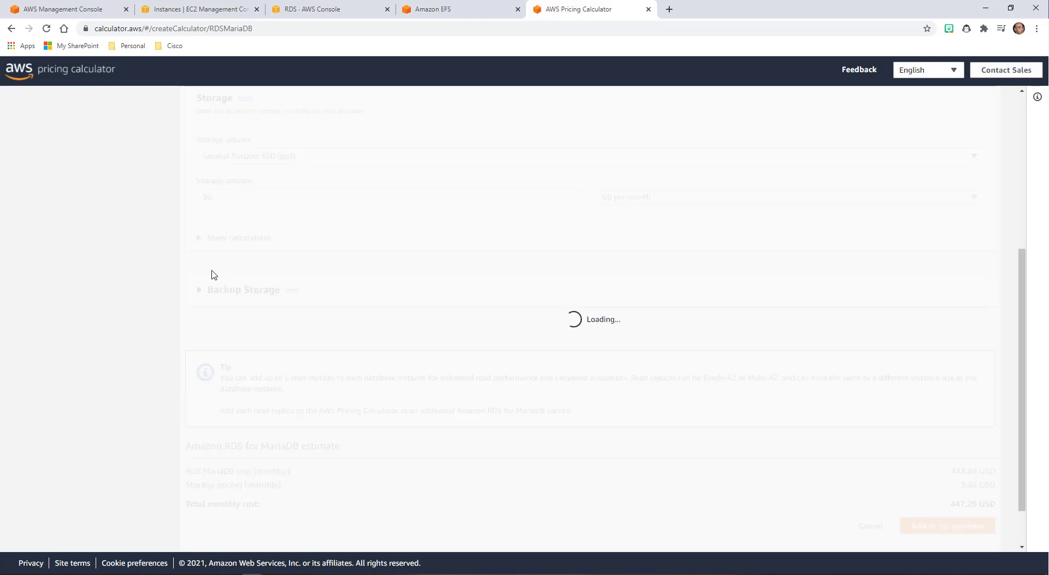
pyautogui.click(223, 350)
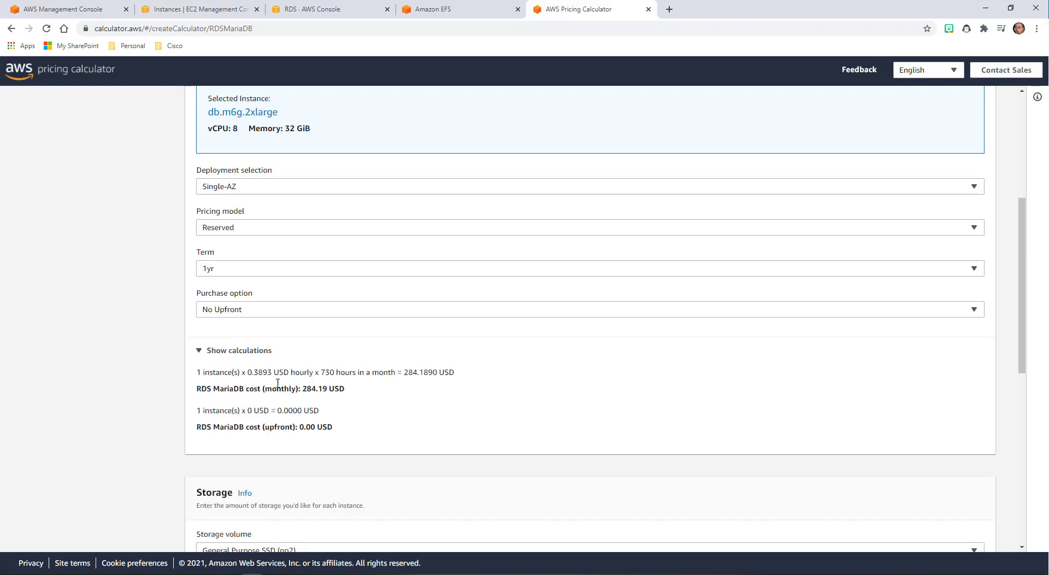
# - Restore Multi-AZ deployment and OnDemand pricing for the MariaDB instance
pyautogui.click(246, 186)
pyautogui.click(237, 202)
pyautogui.click(251, 223)
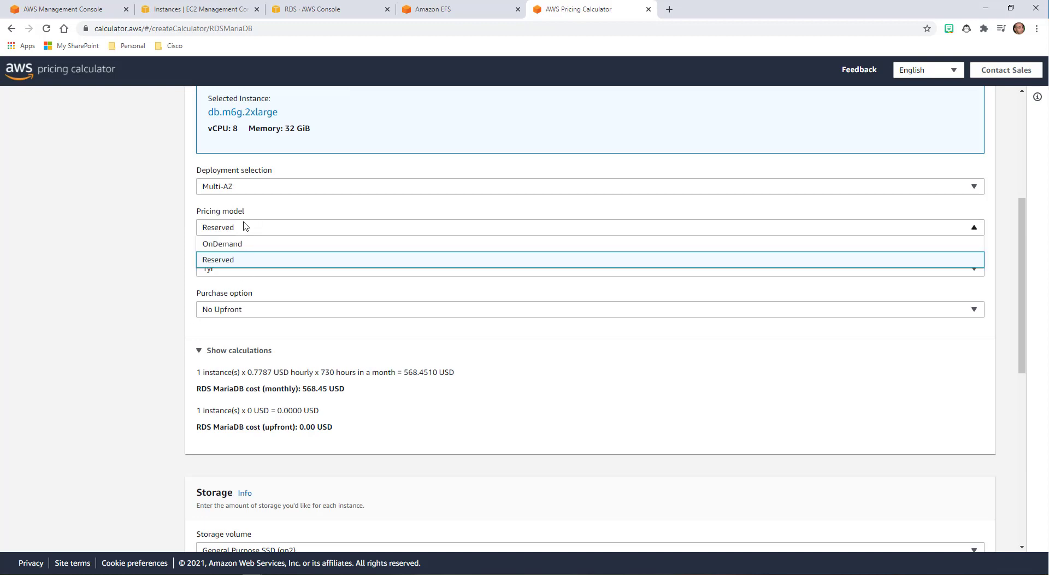
pyautogui.click(232, 243)
pyautogui.scroll(-1, 155, 305)
pyautogui.scroll(-5, 153, 305)
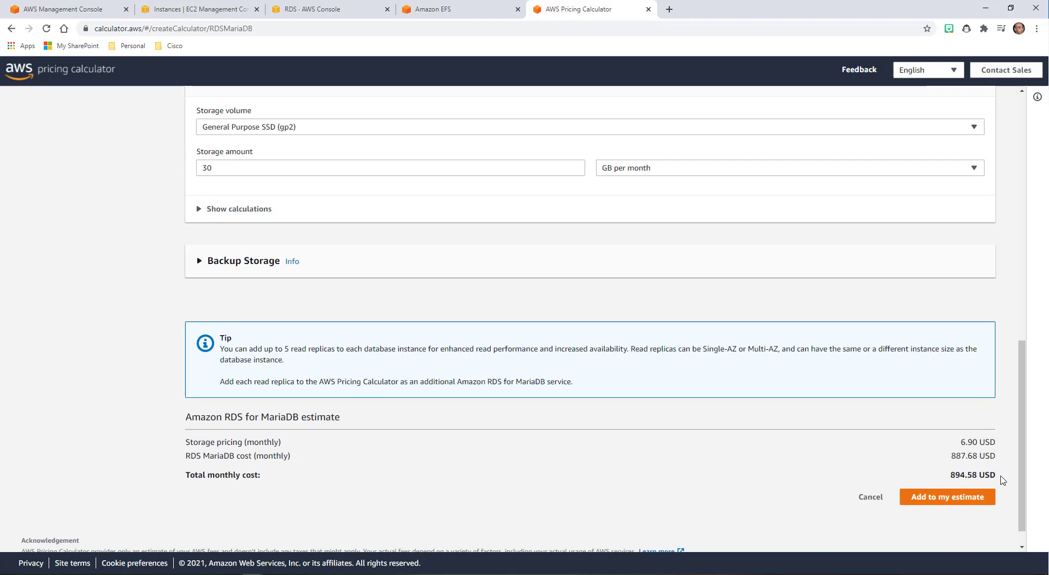
# - Add the MariaDB configuration to the estimate, totalling 10,734.96 USD for the first 12 months
pyautogui.click(938, 497)
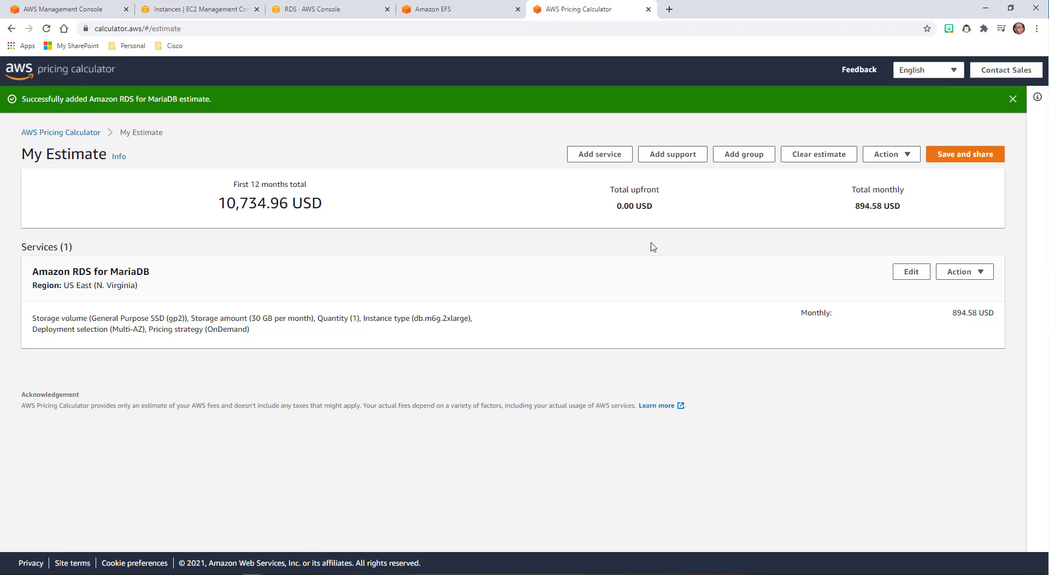
# - Add a new service by searching for EFS and opening its configuration
pyautogui.click(599, 154)
pyautogui.click(293, 190)
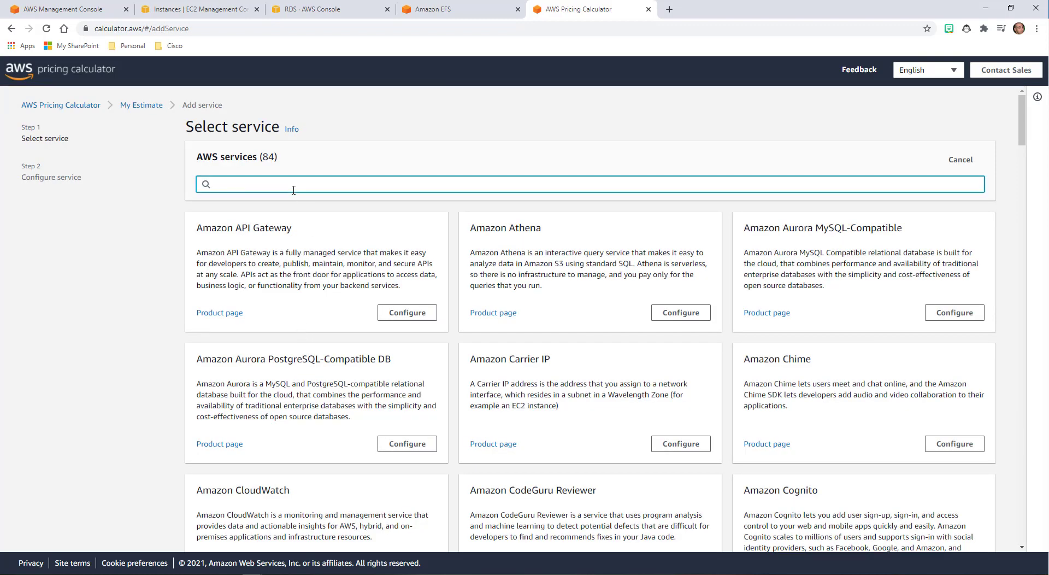
pyautogui.write('EFS')
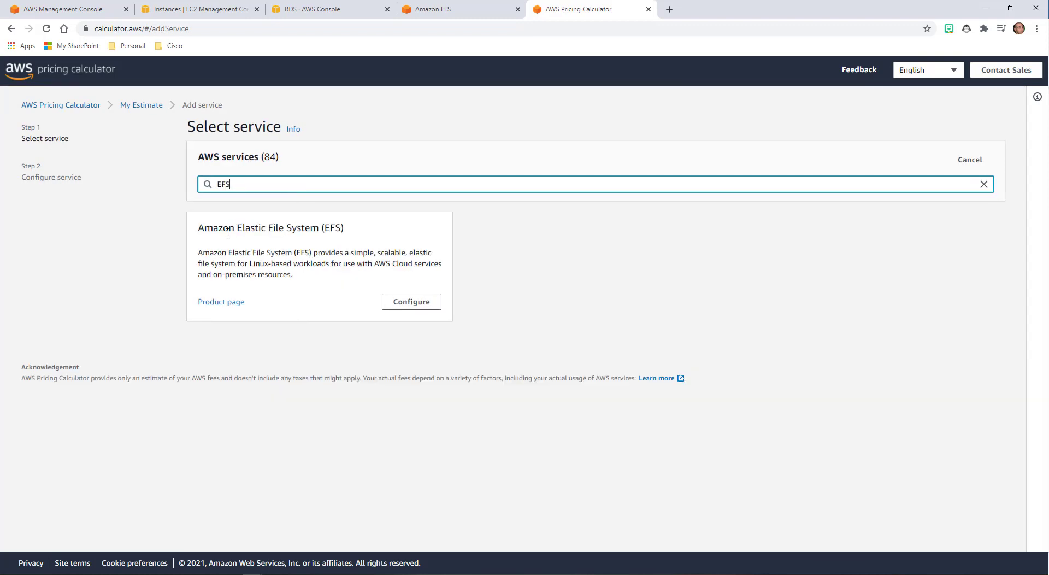
pyautogui.click(399, 307)
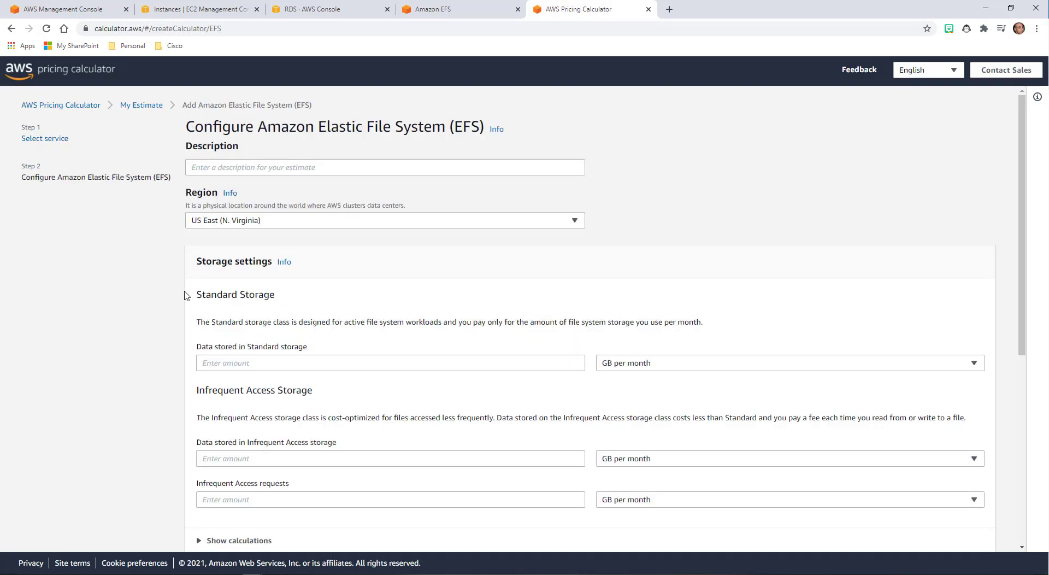
# - Enter 5 GB per month of Standard storage for EFS
pyautogui.scroll(-1, 185, 295)
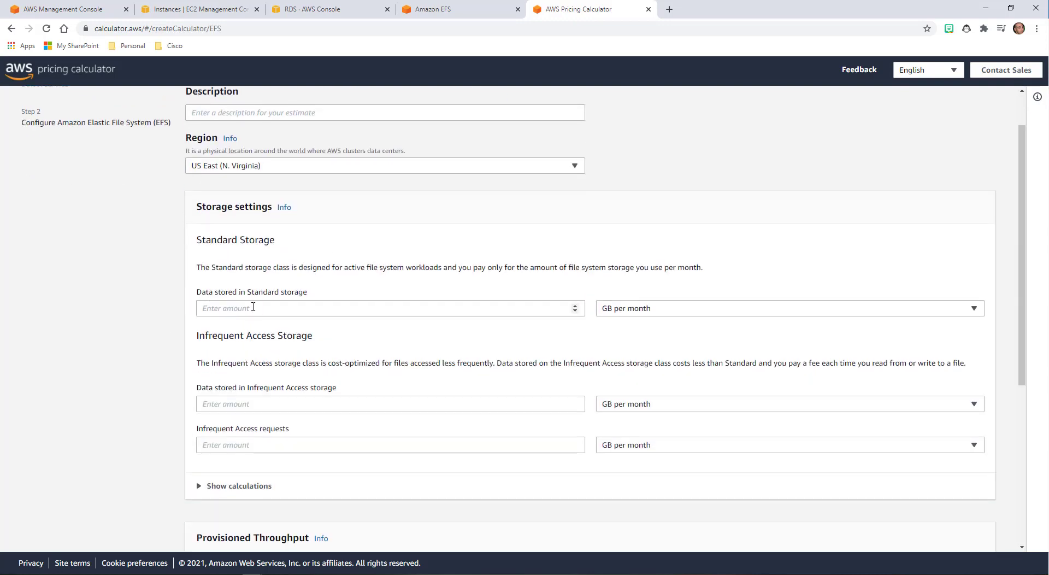
pyautogui.click(668, 309)
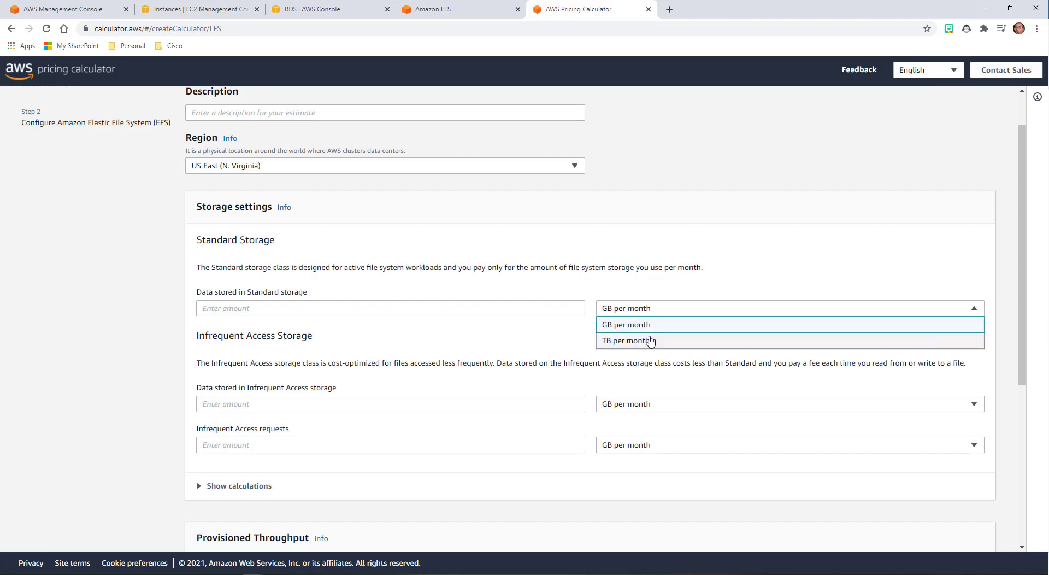
pyautogui.click(604, 290)
pyautogui.click(493, 312)
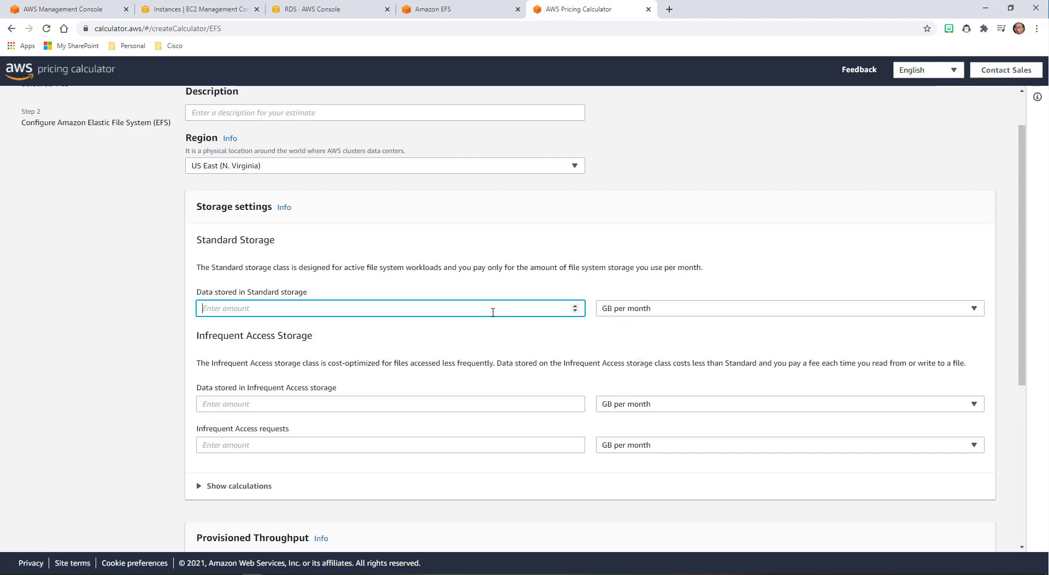
pyautogui.write('5')
pyautogui.click(129, 321)
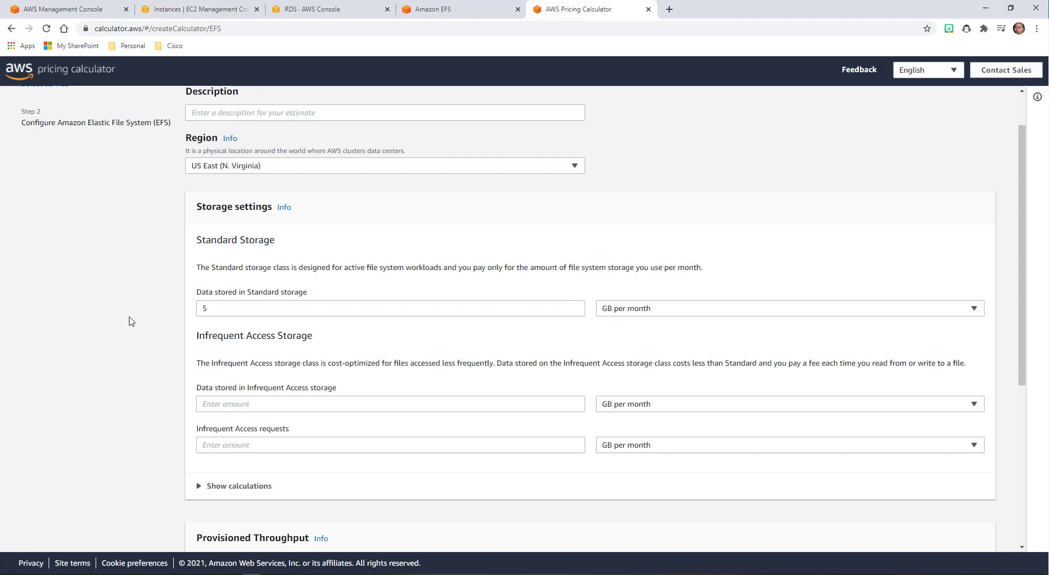
pyautogui.scroll(-2, 128, 320)
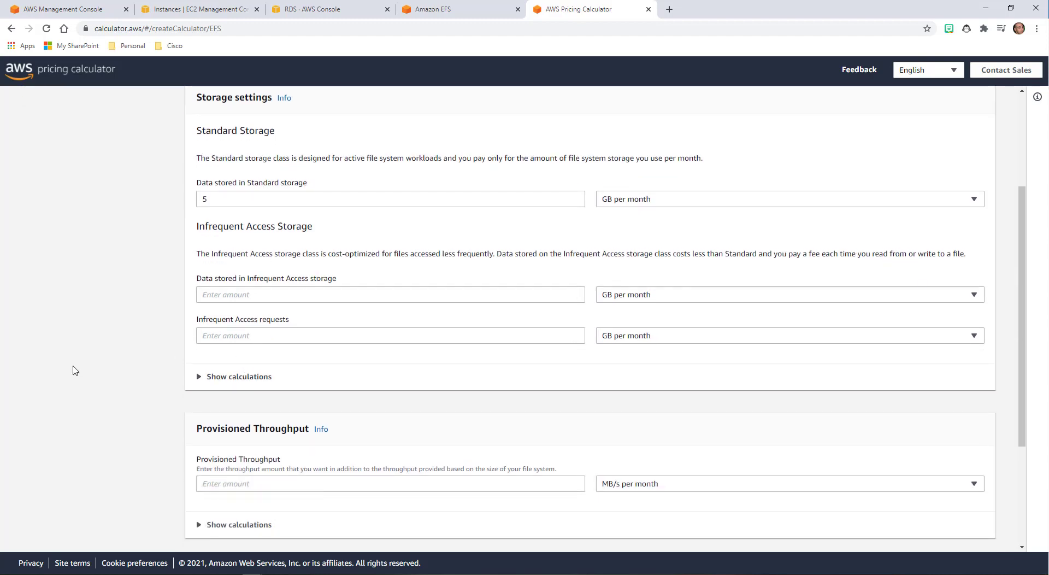
# - Enter 5 as the EFS provisioned throughput
pyautogui.scroll(-2, 75, 368)
pyautogui.click(383, 369)
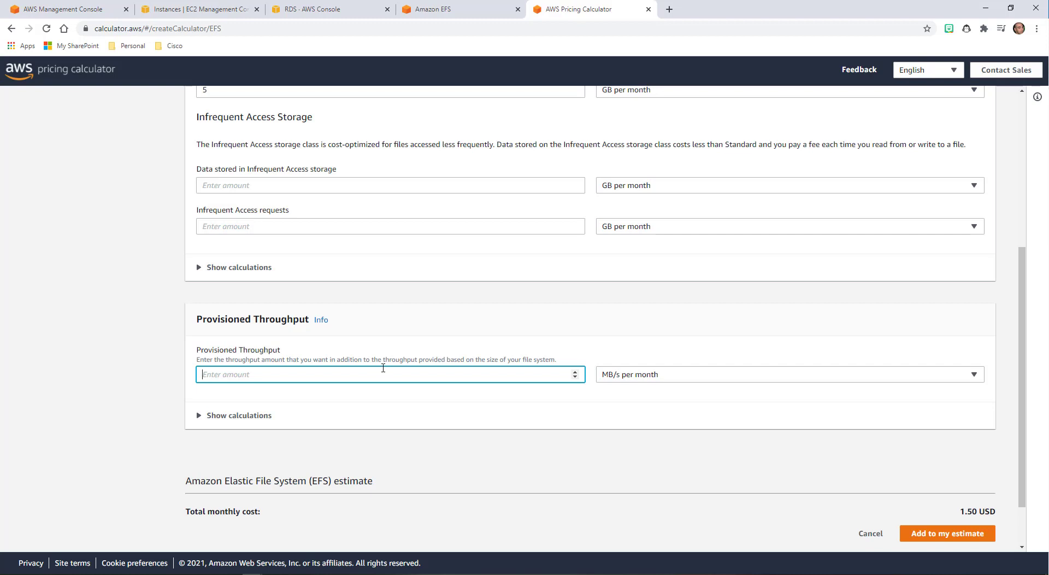
pyautogui.write('5')
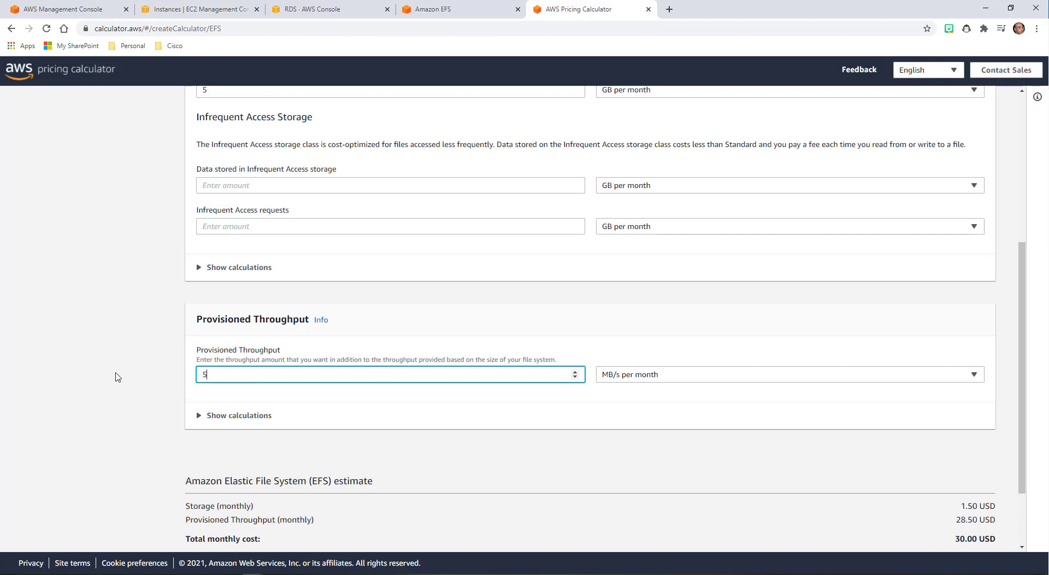
pyautogui.click(116, 376)
pyautogui.scroll(-2, 114, 377)
pyautogui.scroll(1, 116, 377)
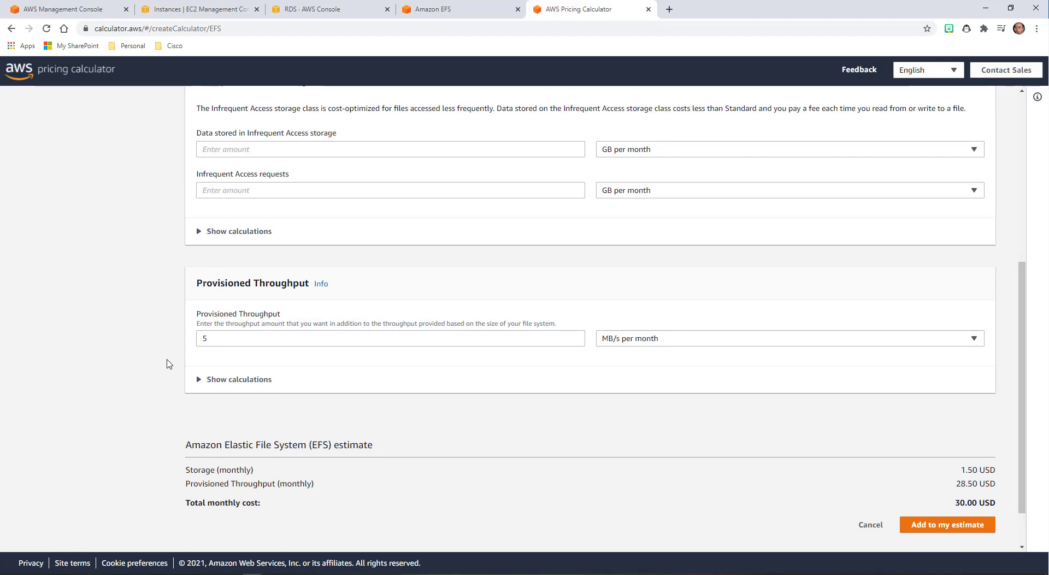
# - Keep MB/s per month as the throughput unit and add EFS to the estimate
pyautogui.click(694, 331)
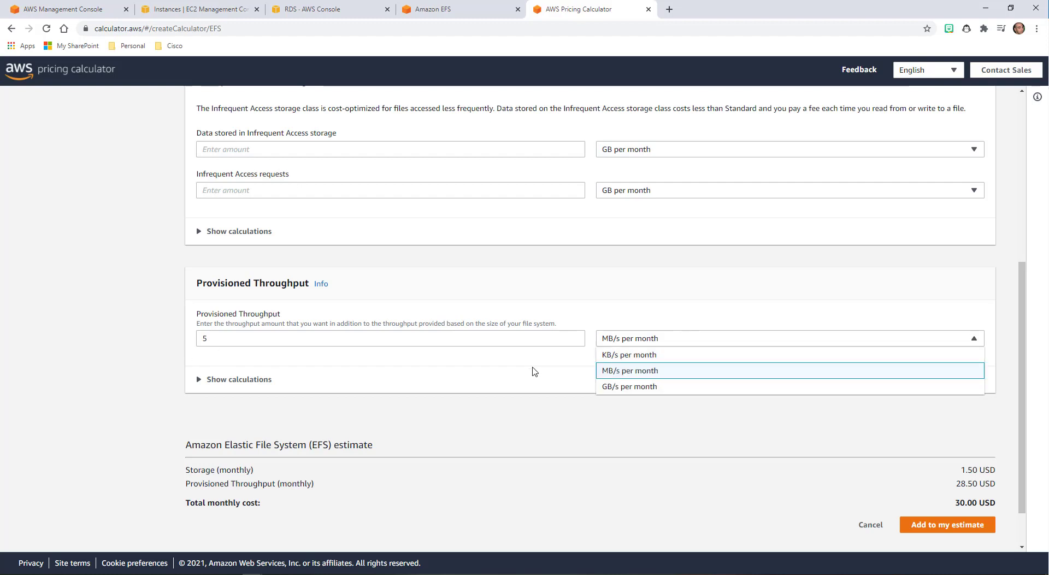
pyautogui.click(604, 387)
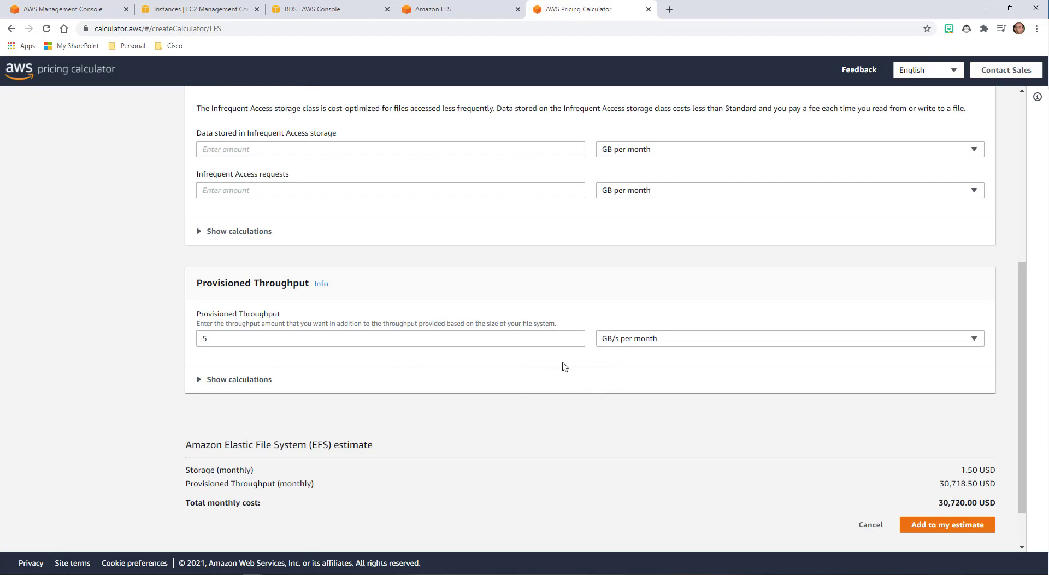
pyautogui.click(651, 346)
pyautogui.click(645, 369)
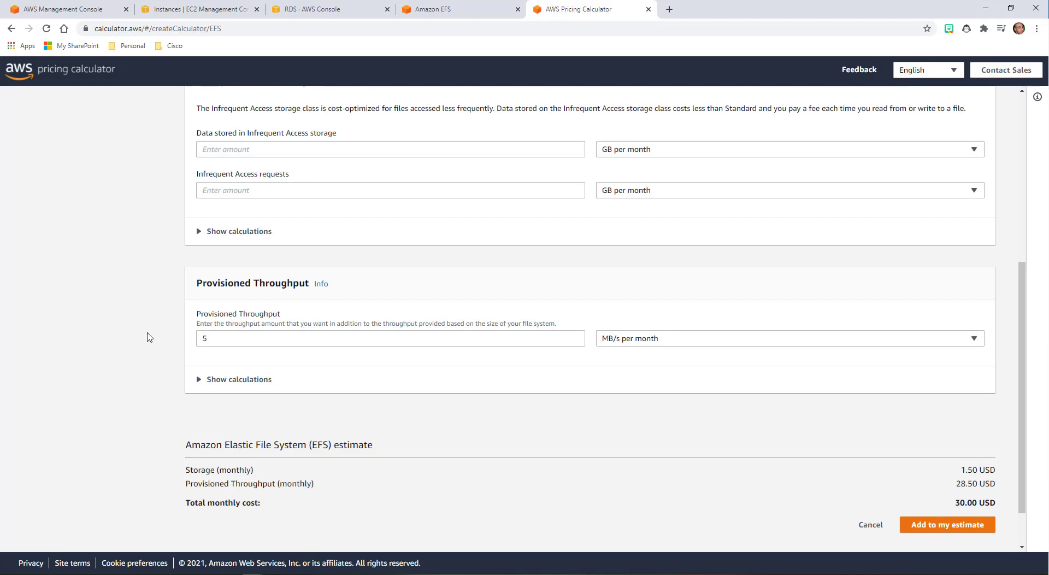
pyautogui.scroll(-1, 147, 337)
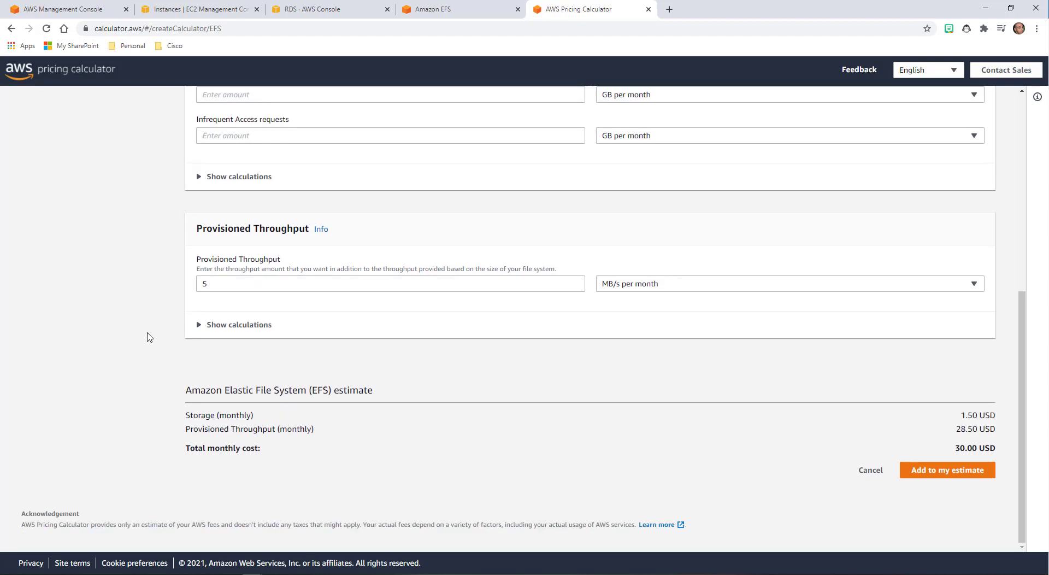
pyautogui.click(934, 477)
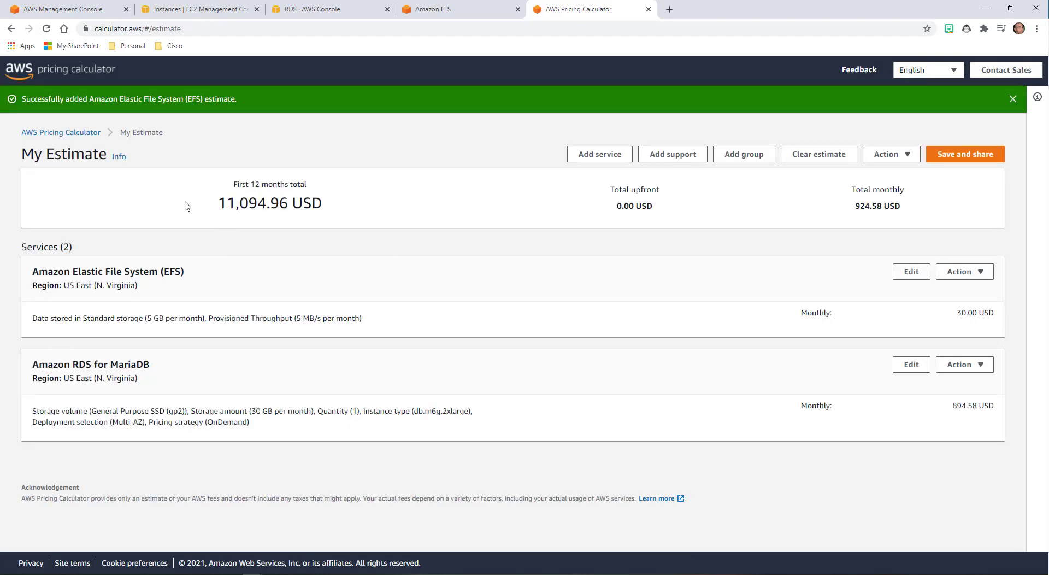
pyautogui.moveTo(187, 205); pyautogui.dragTo(377, 205)
pyautogui.click(338, 212)
pyautogui.tripleClick(259, 207)
pyautogui.click(343, 215)
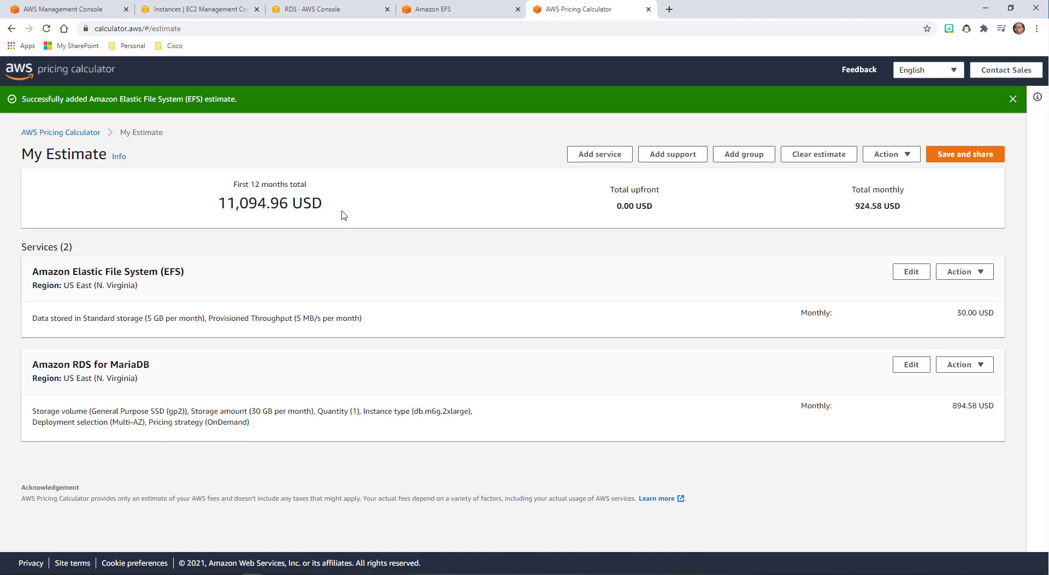